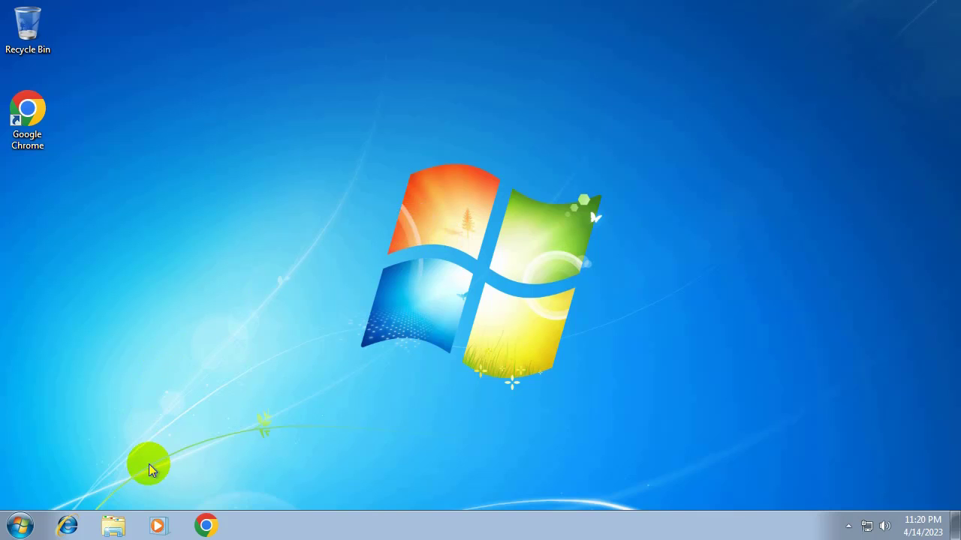
Open the properties of the computer to view its system information
click(116, 527)
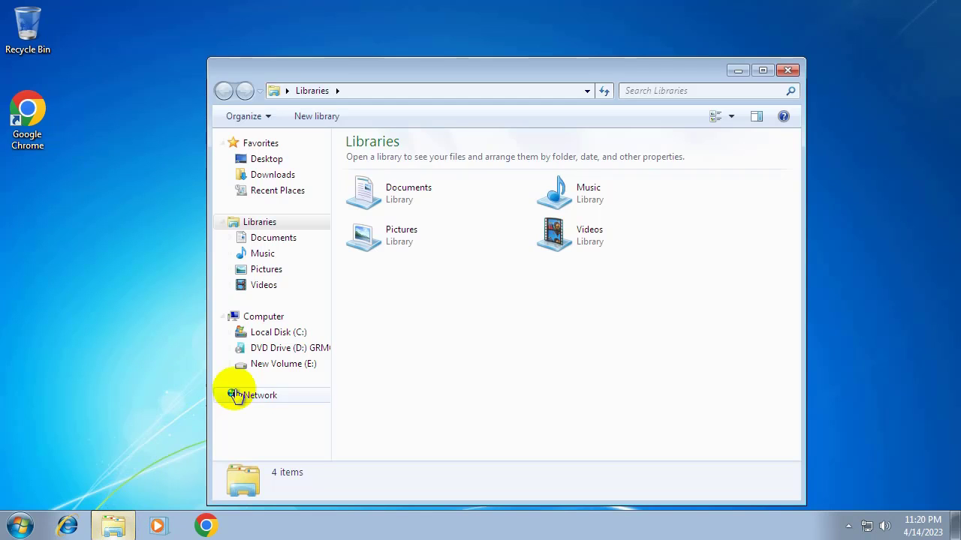
right_click(274, 321)
click(318, 488)
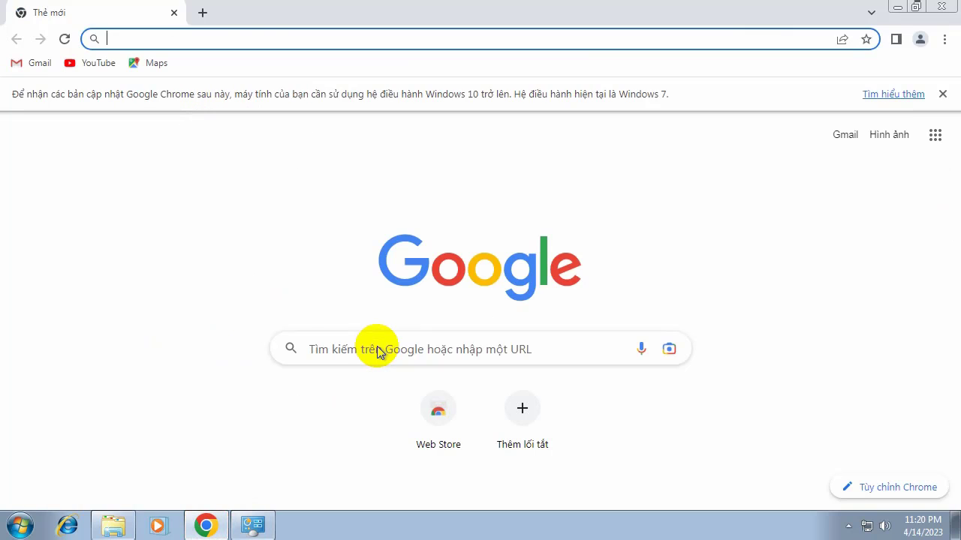
Search Google for "intel i3 10100" and review the processor's instruction set specification on Intel's product page
click(379, 348)
text(int)
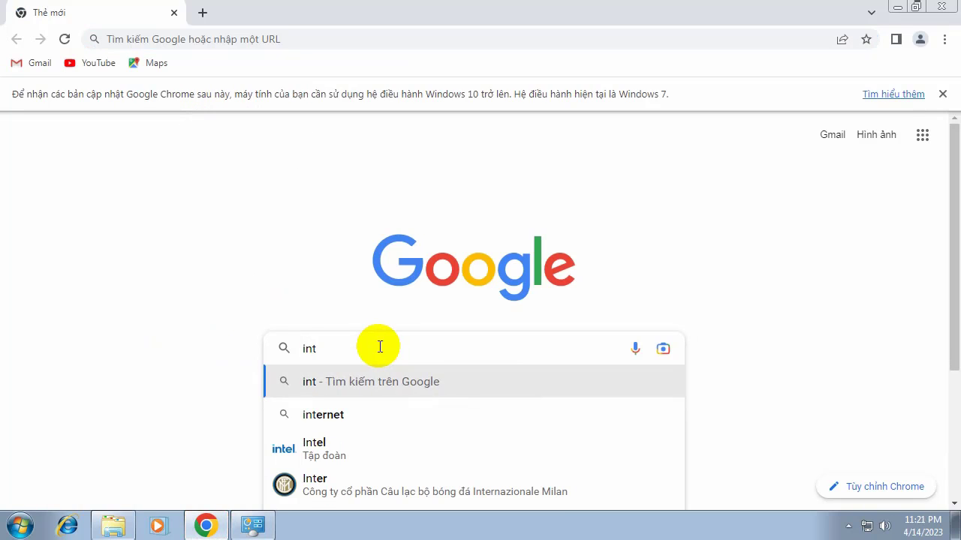
text(el i3)
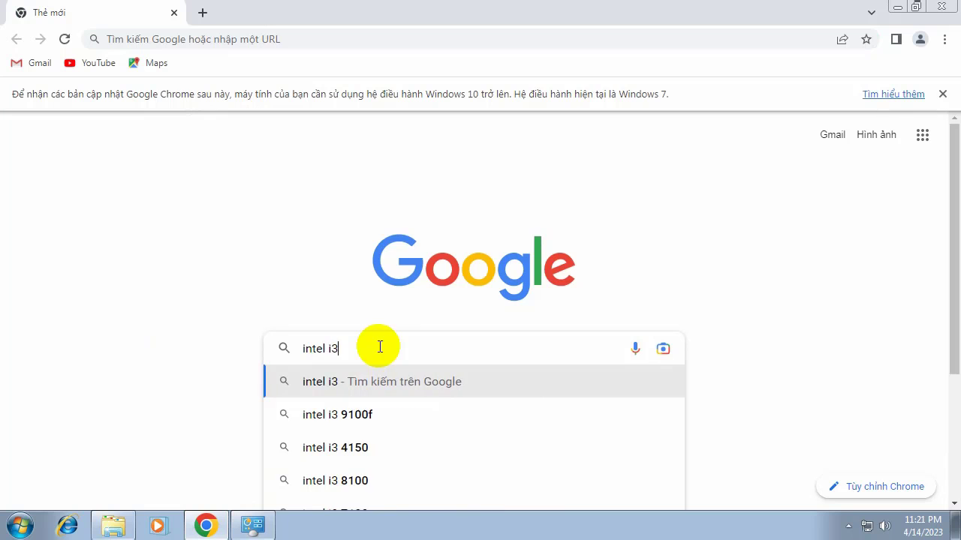
text( 10100)
key(Return)
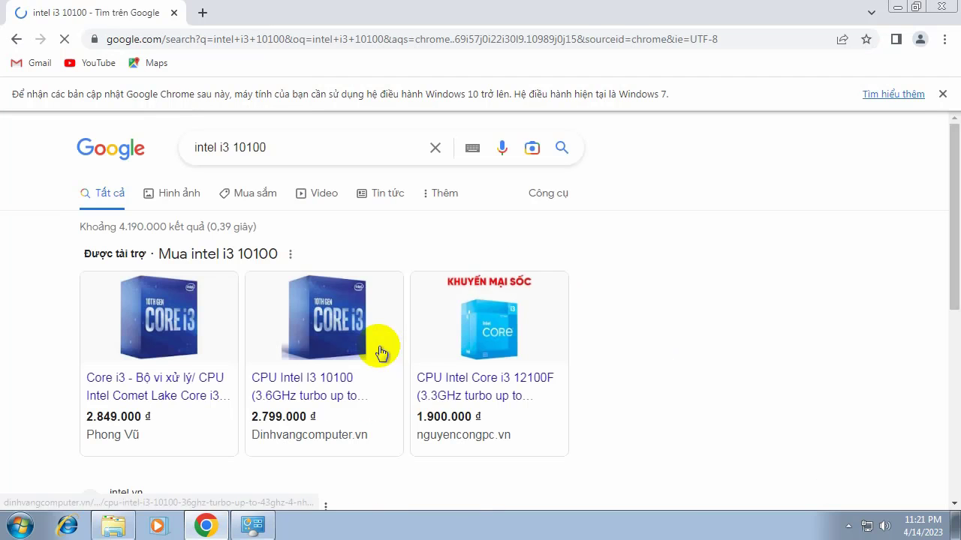
scroll(359, 253, down, 2)
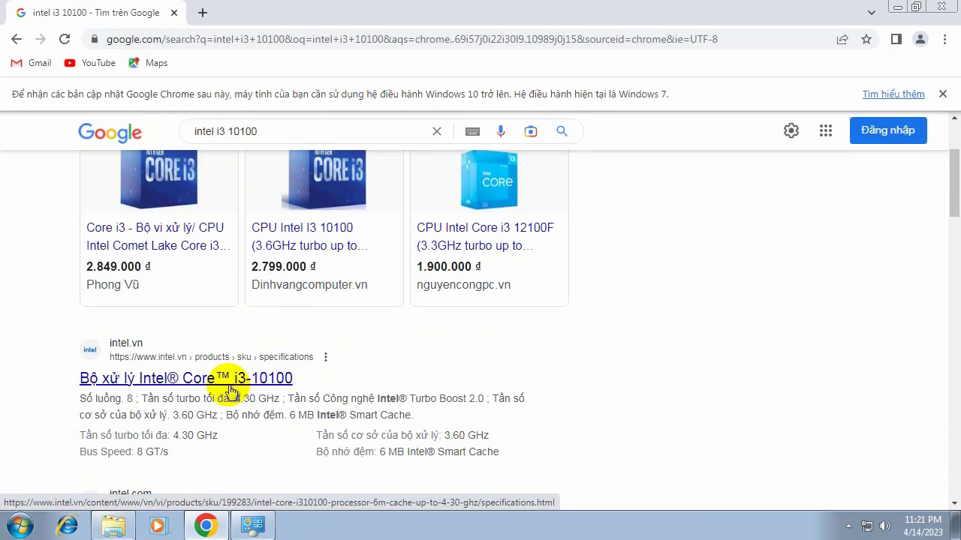
click(228, 378)
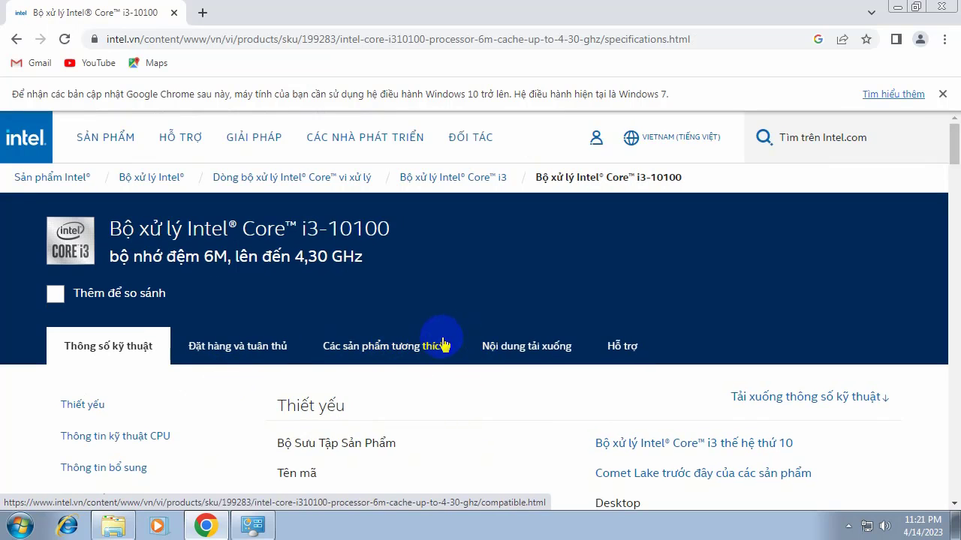
scroll(440, 330, down, 12)
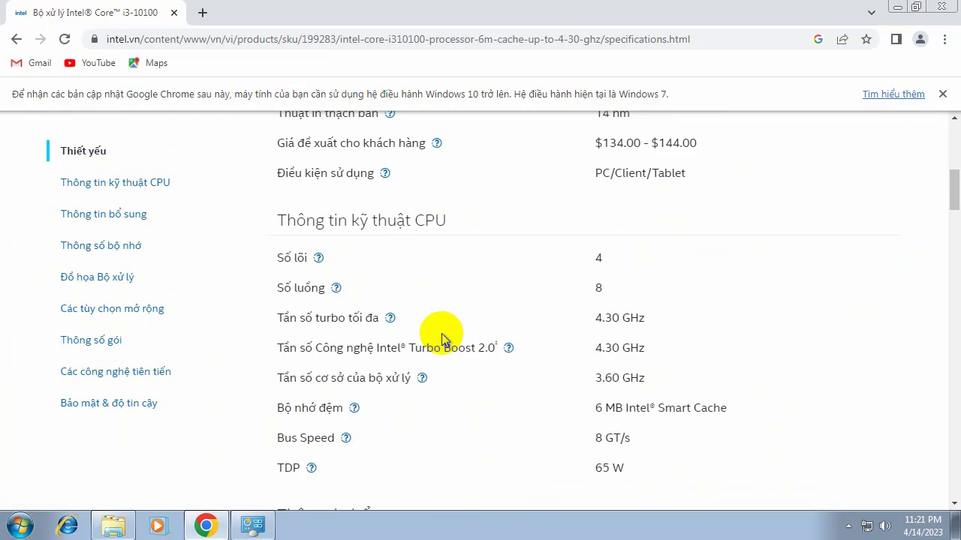
scroll(443, 337, down, 13)
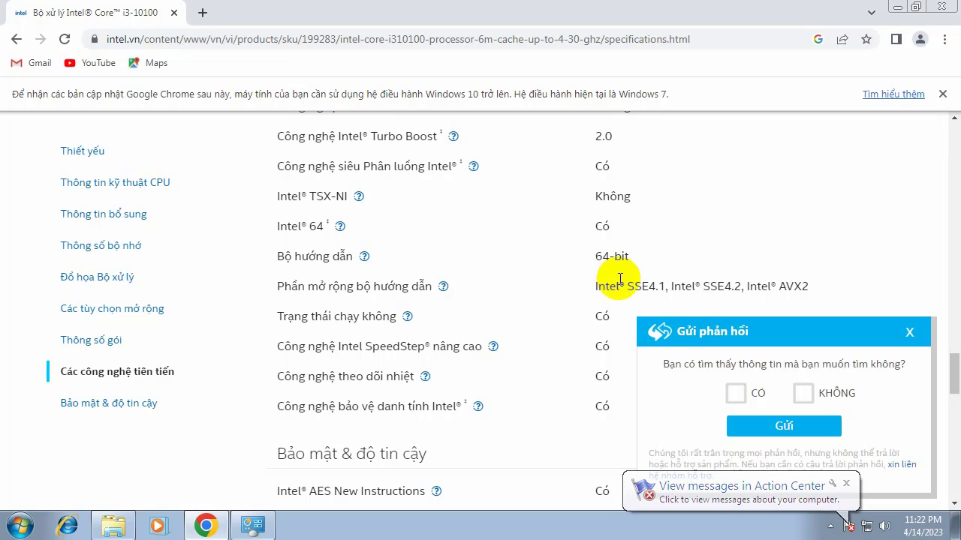
Search Google for "tai win 10 iso" in a new browser tab and open Microsoft's Windows 10 disc image download page
click(202, 13)
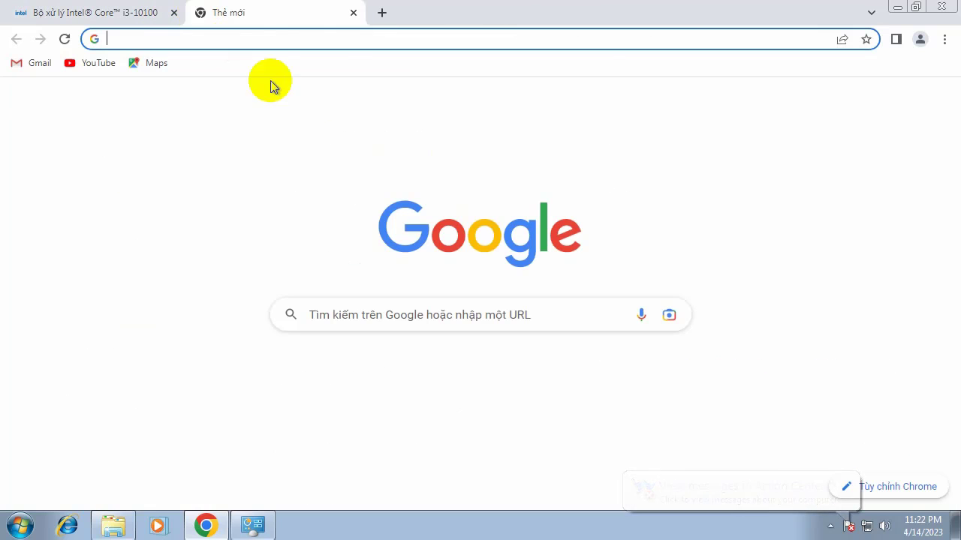
click(383, 318)
text(tai )
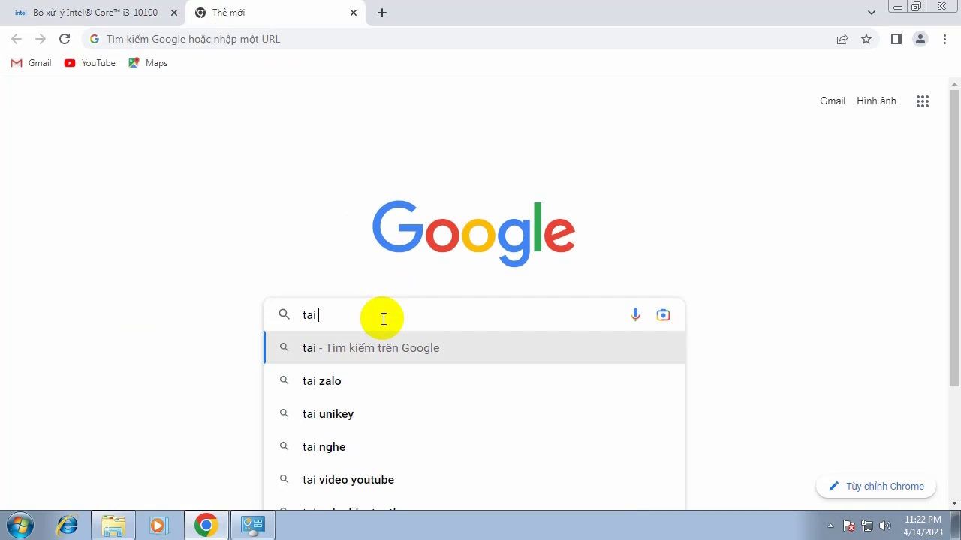
text(win 10 iso)
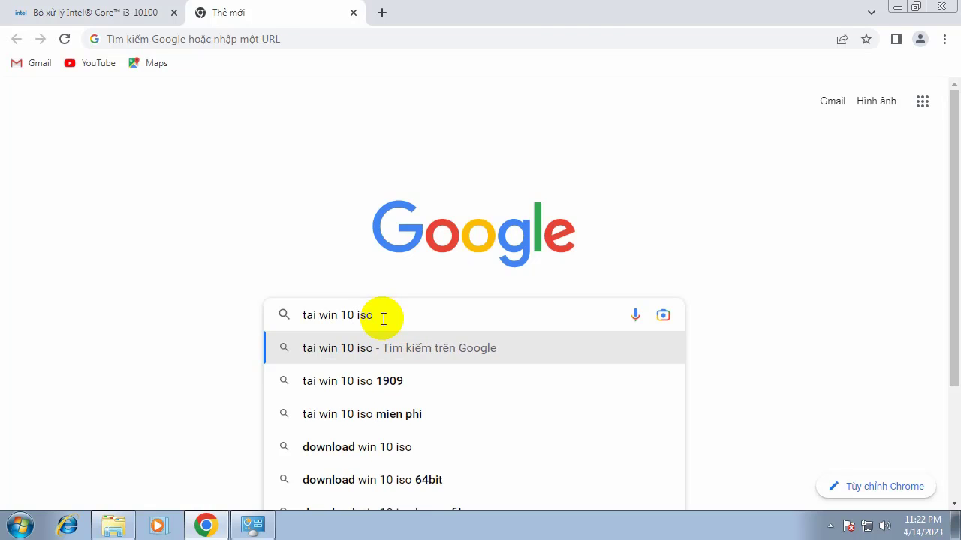
key(Return)
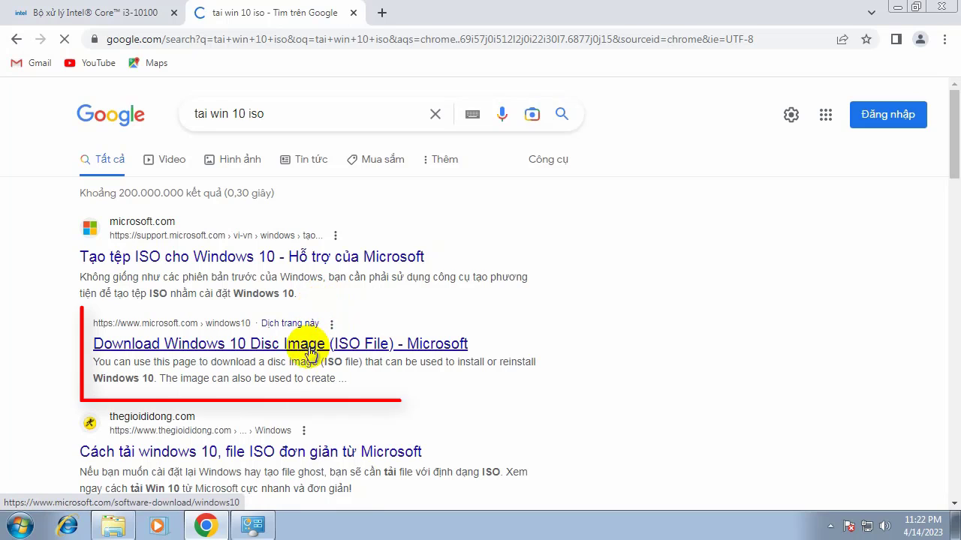
click(293, 351)
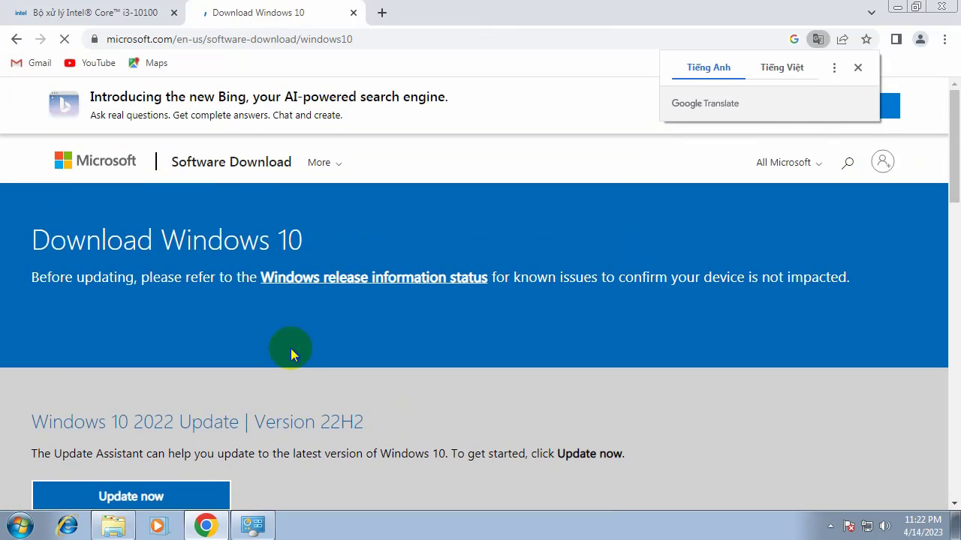
Download the Windows 10 Media Creation Tool and run it with permission to make changes
scroll(231, 344, down, 1)
scroll(231, 347, down, 4)
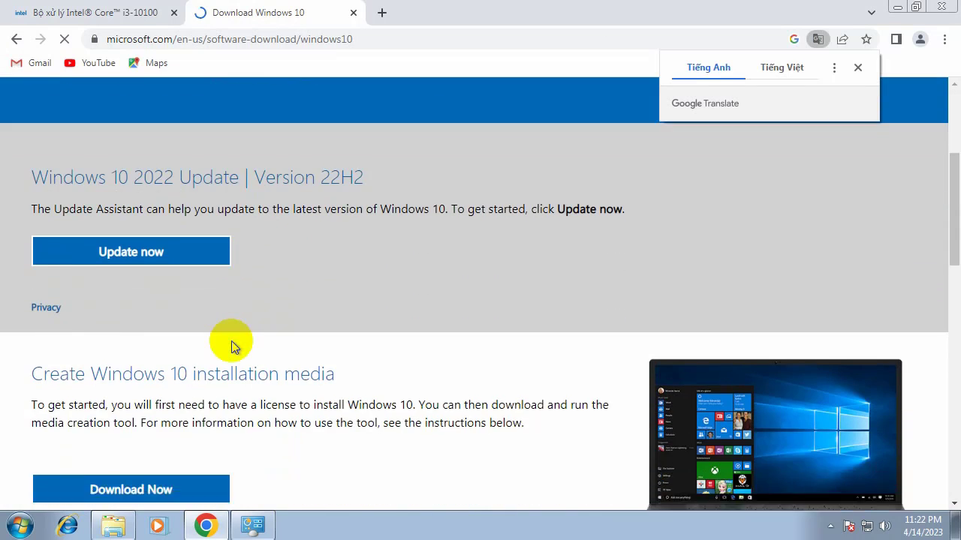
scroll(233, 347, down, 1)
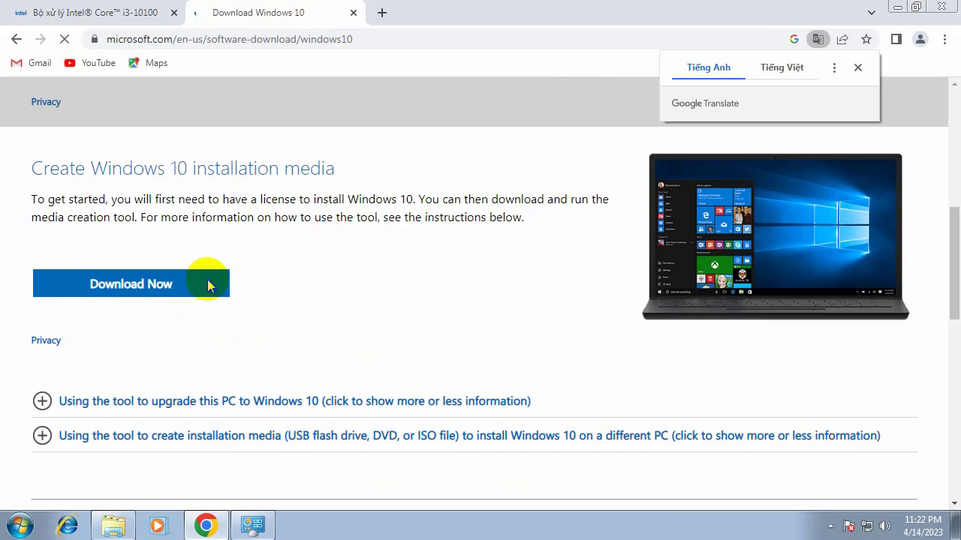
click(149, 291)
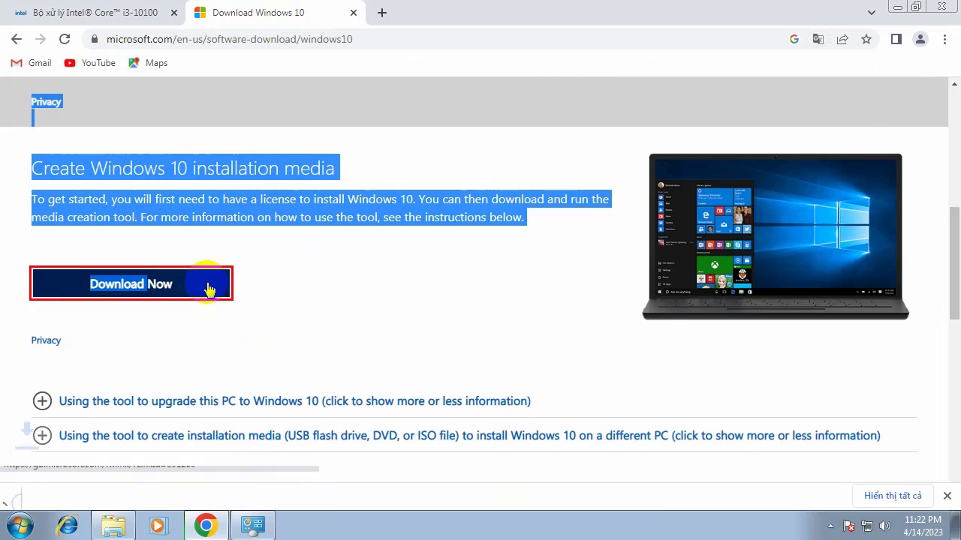
click(305, 294)
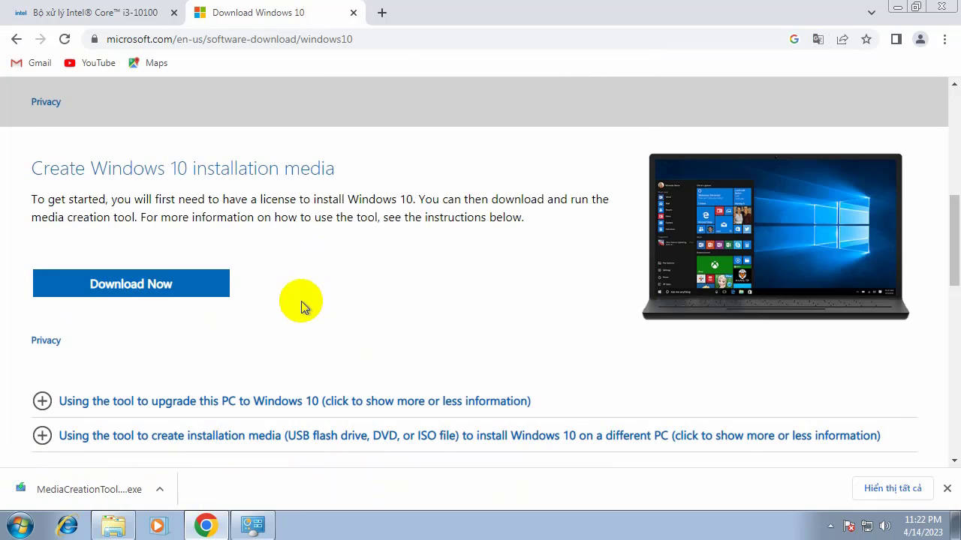
click(128, 490)
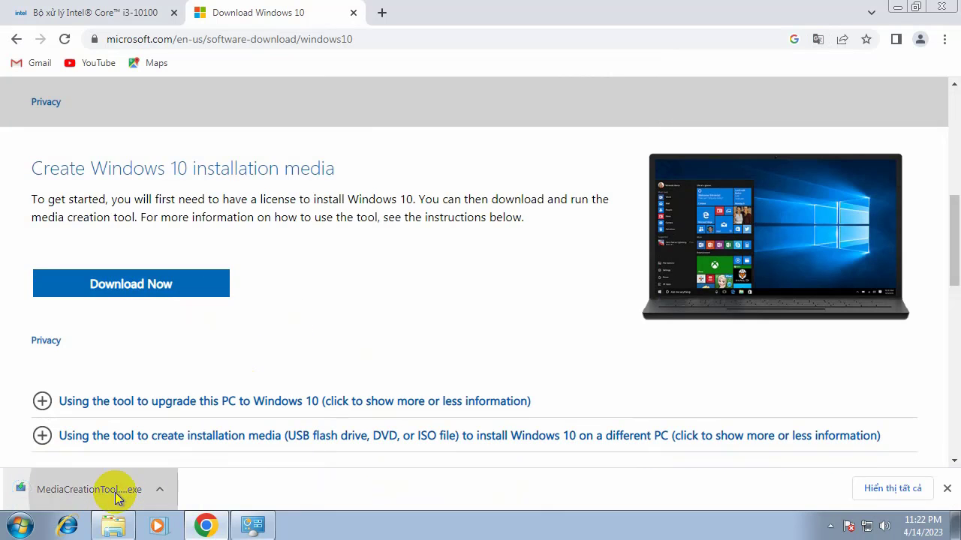
click(545, 277)
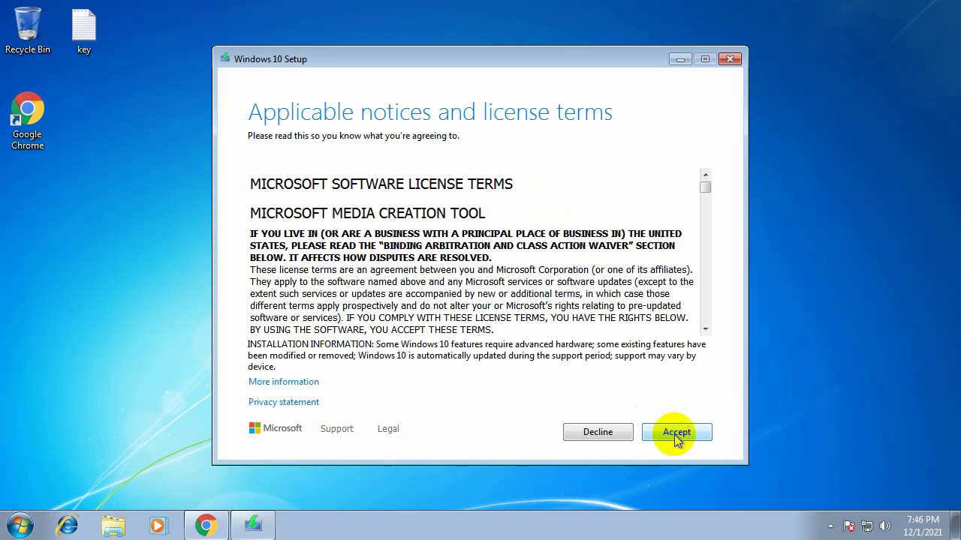
Accept the license terms and choose to create installation media for another PC
click(676, 435)
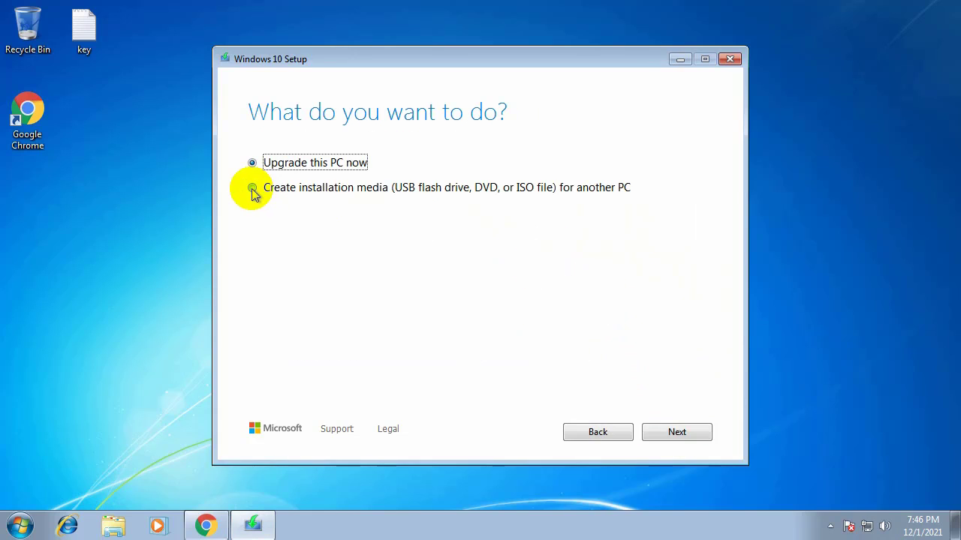
click(252, 189)
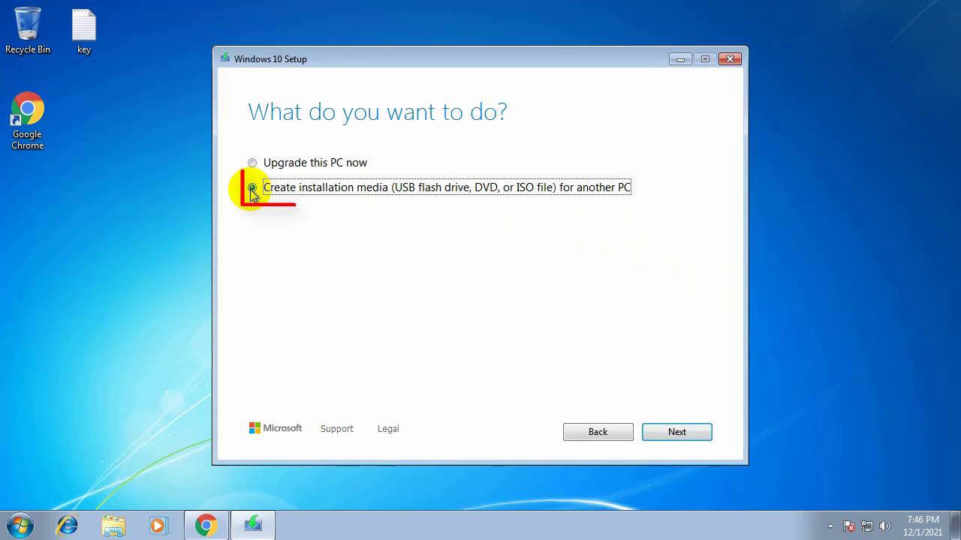
click(675, 434)
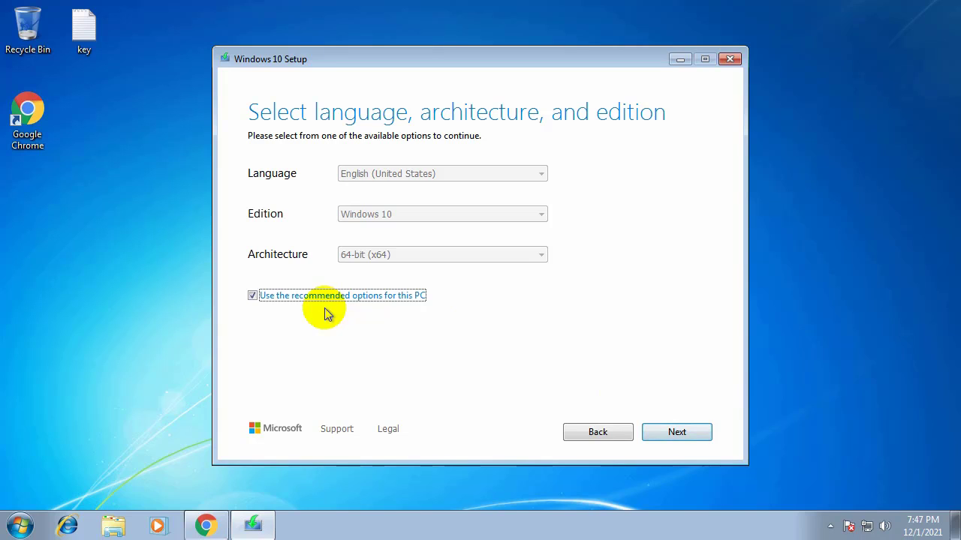
Disable the recommended options for this PC and continue with English (United States), Windows 10 and 64-bit (x64)
click(252, 297)
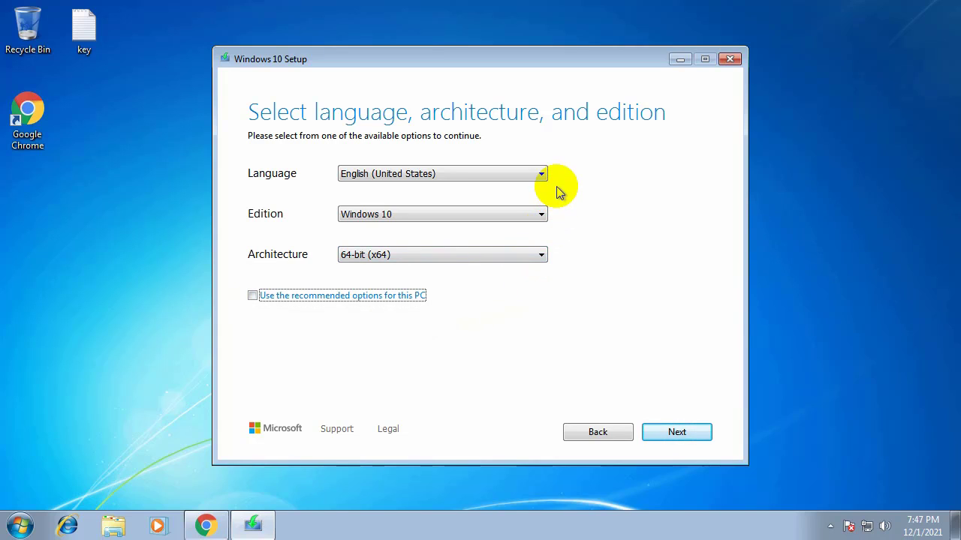
click(541, 256)
click(542, 256)
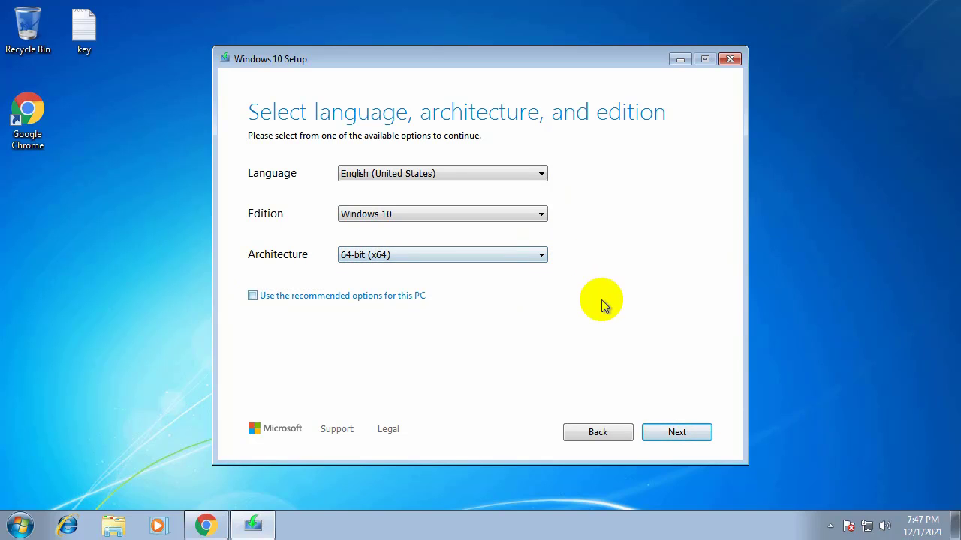
click(677, 433)
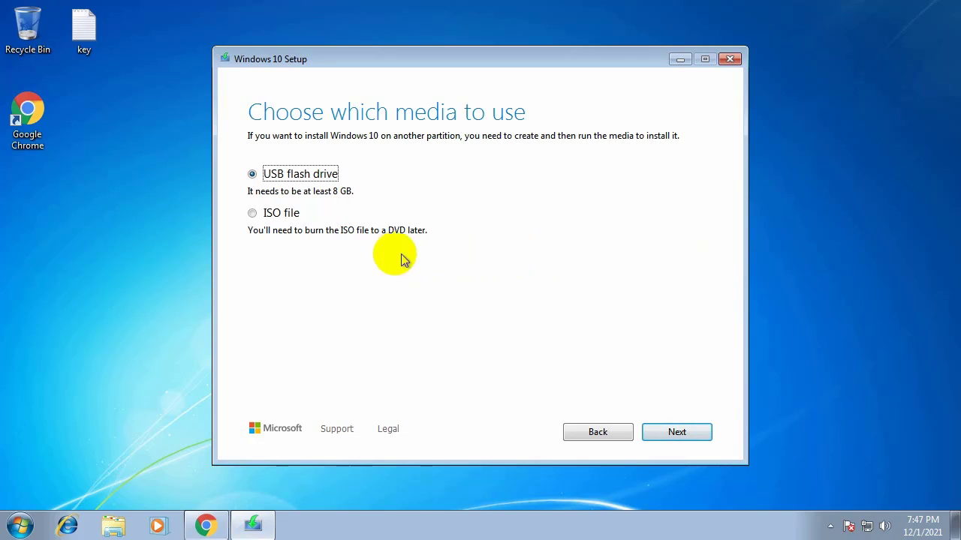
Choose ISO file as the media and browse to New Volume (E:) as its save location
click(253, 214)
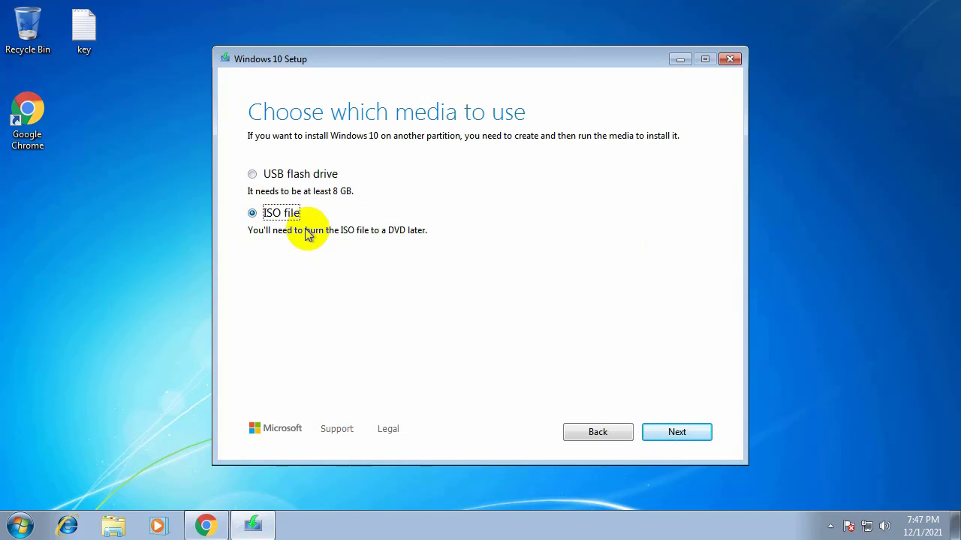
click(680, 435)
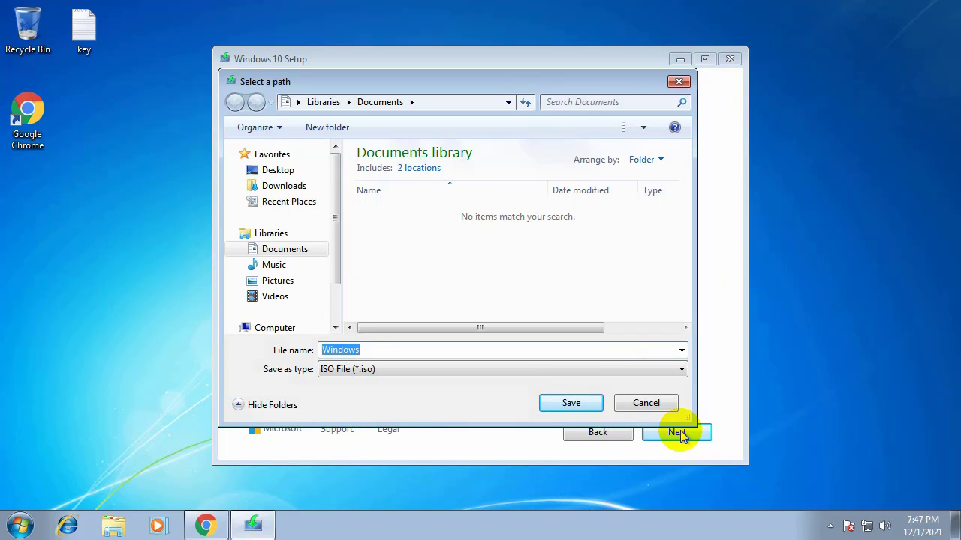
drag(338, 278, 336, 300)
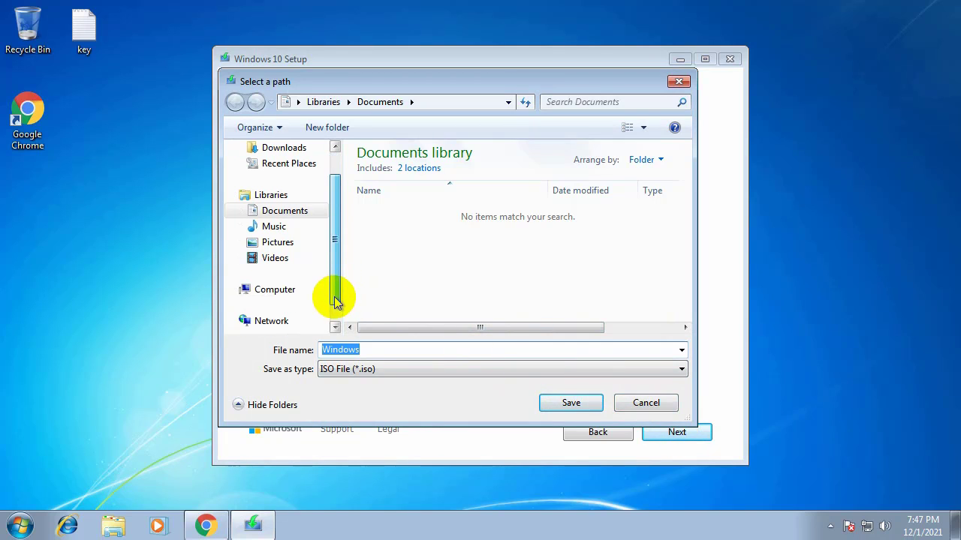
click(275, 289)
click(400, 238)
double_click(401, 237)
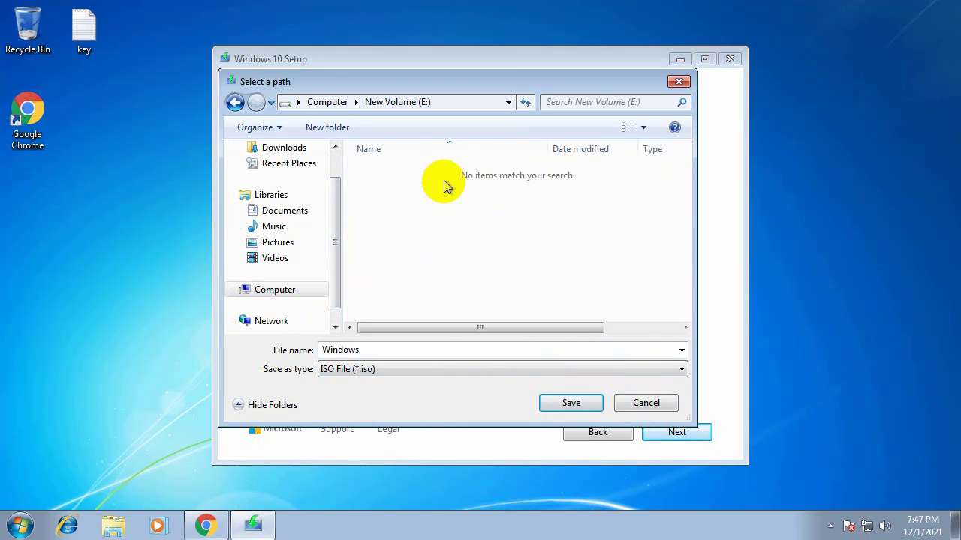
Create a folder named "win 10" on the E: drive and save the ISO file in it as Windows
right_click(434, 213)
mouse_move(510, 356)
click(578, 356)
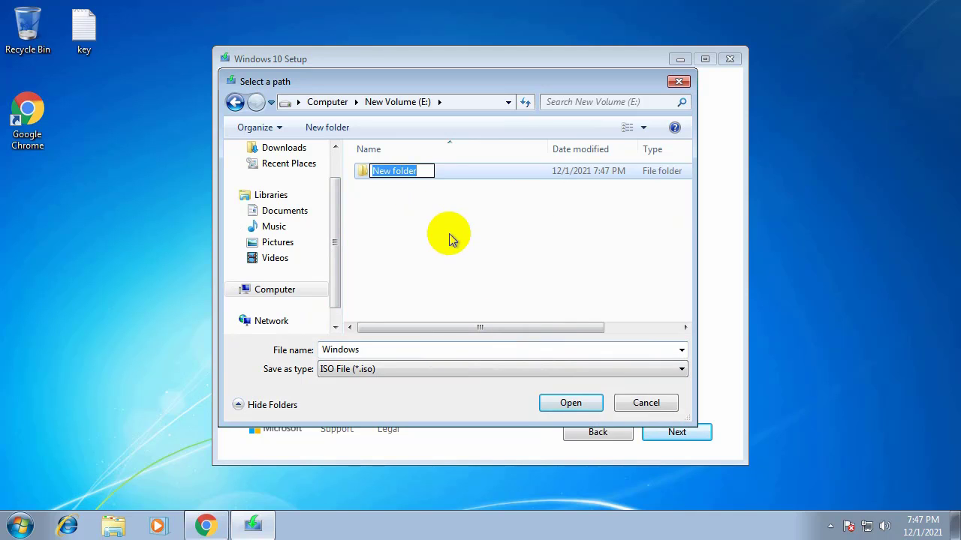
text(win 10)
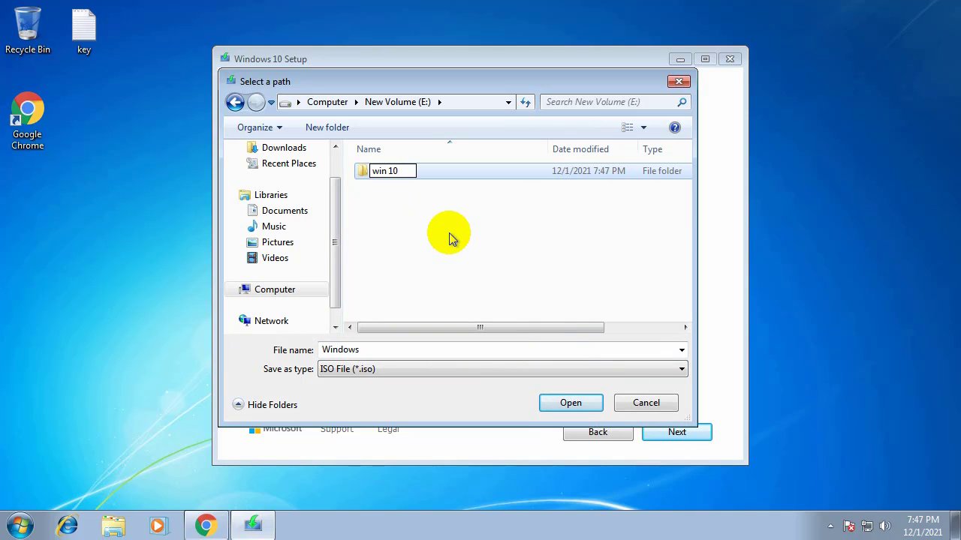
click(551, 400)
click(553, 401)
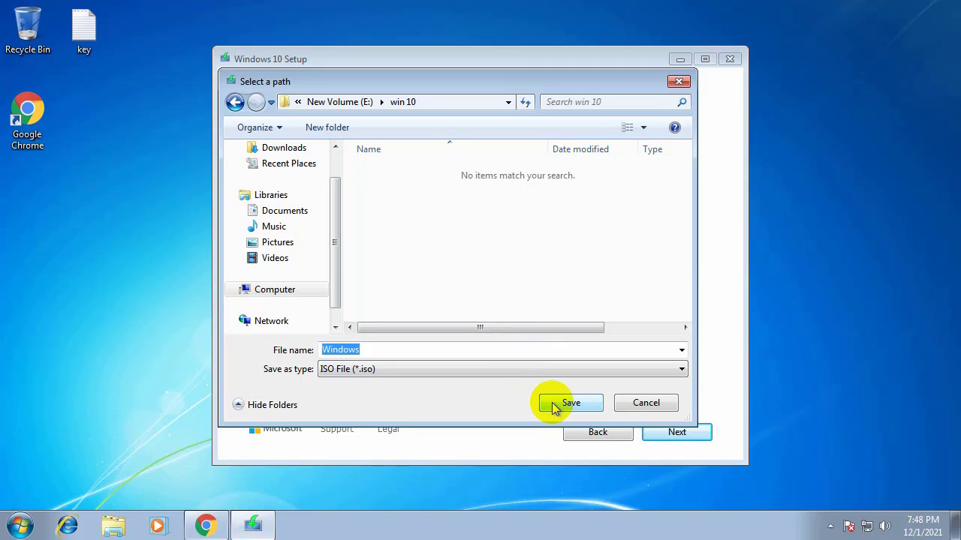
click(570, 403)
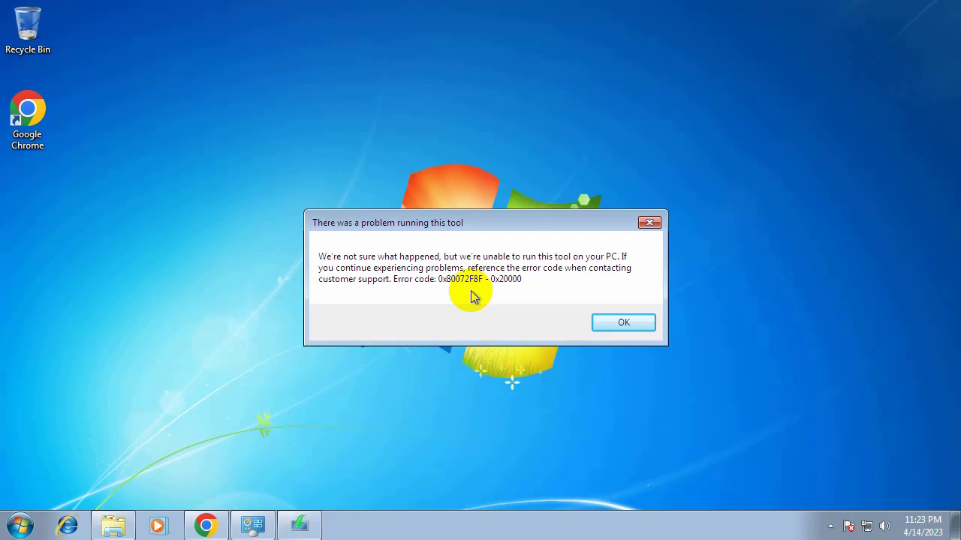
Dismiss the media creation tool error and reload Microsoft's Windows 10 download page in Chrome with mobile device emulation enabled
click(211, 526)
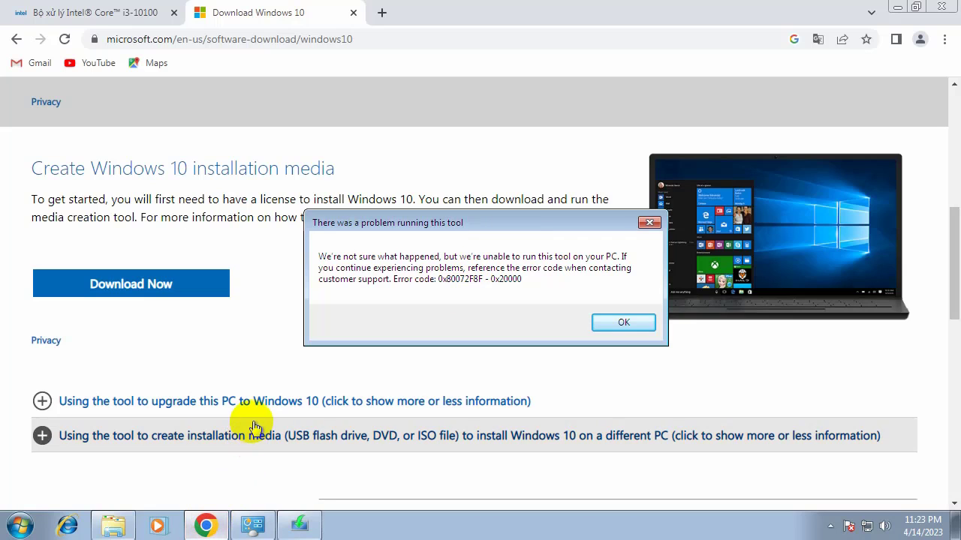
click(607, 323)
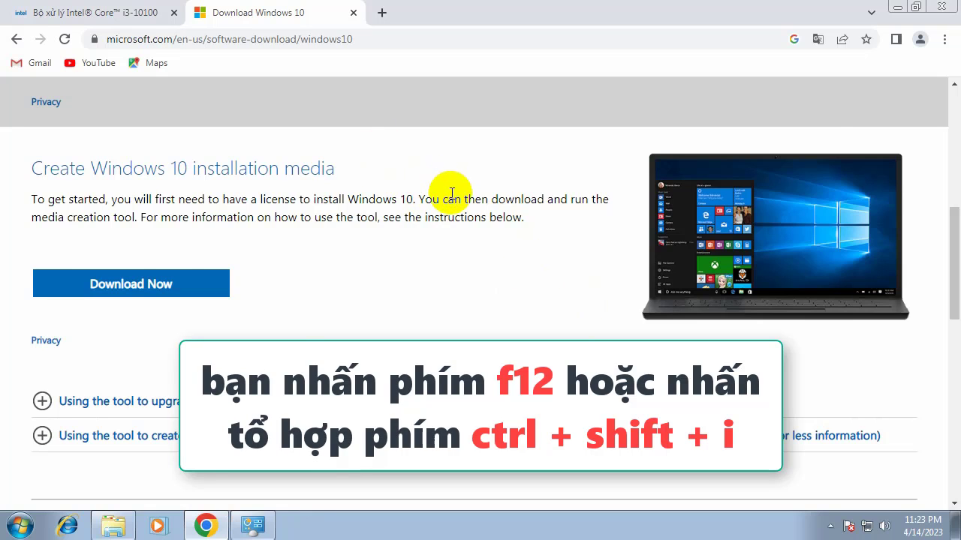
key(F12)
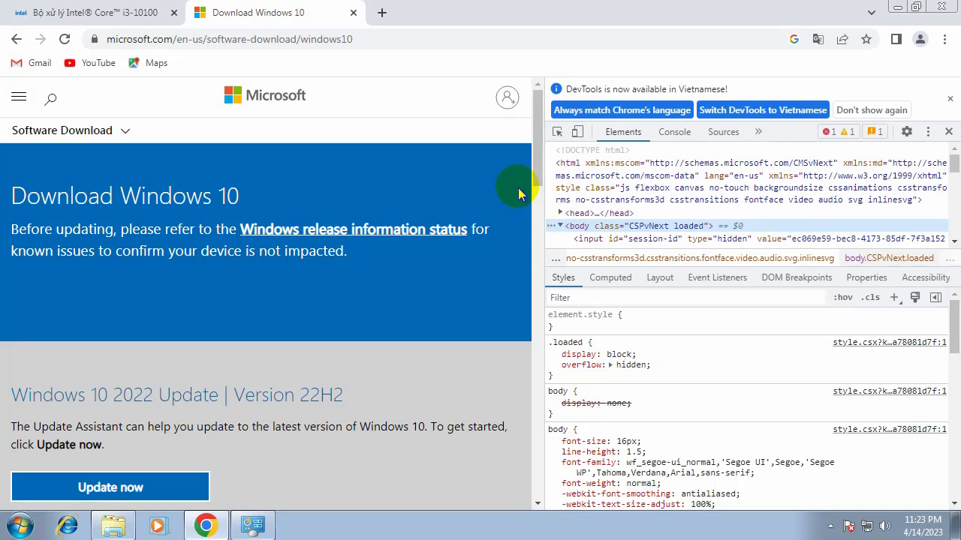
click(578, 133)
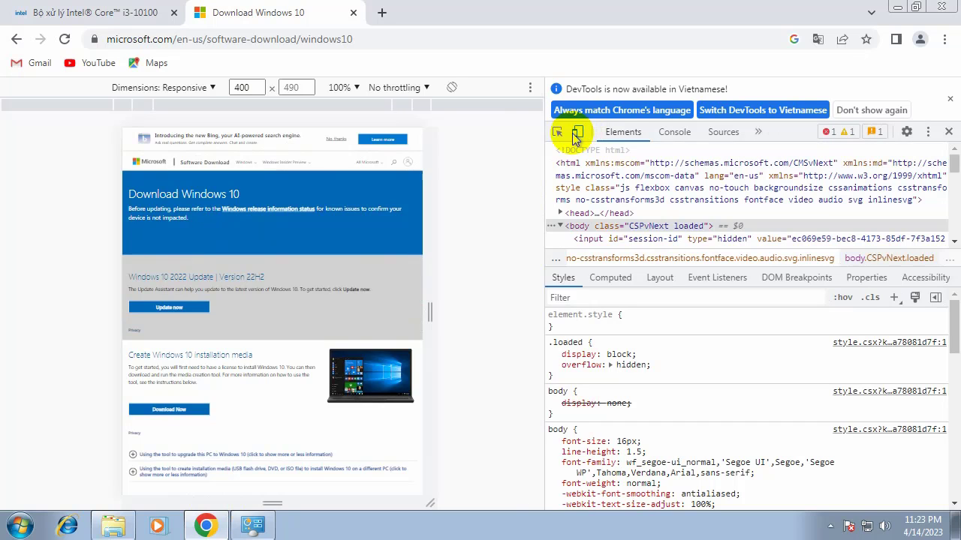
click(65, 39)
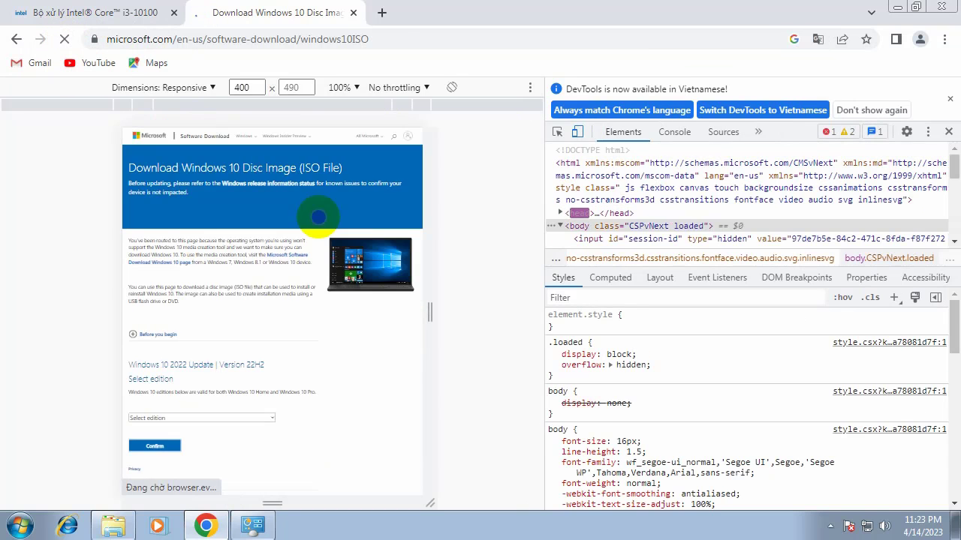
Select Windows 10 (multi-edition ISO) as the edition to download and confirm it
scroll(319, 217, down, 2)
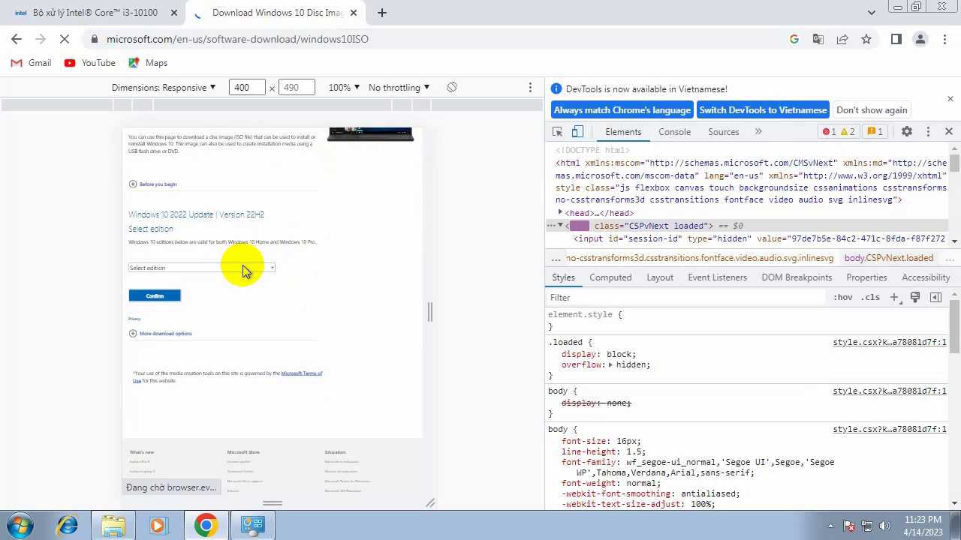
click(243, 271)
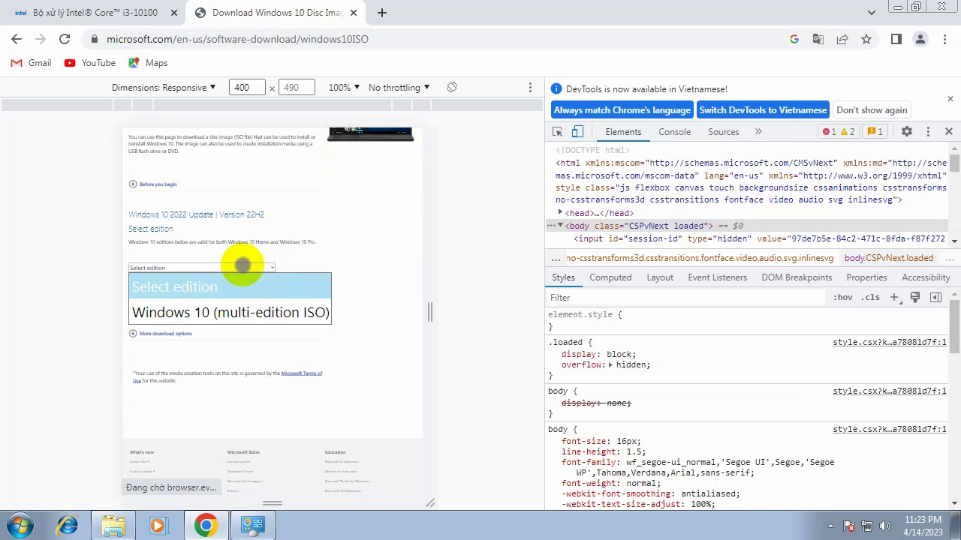
click(242, 311)
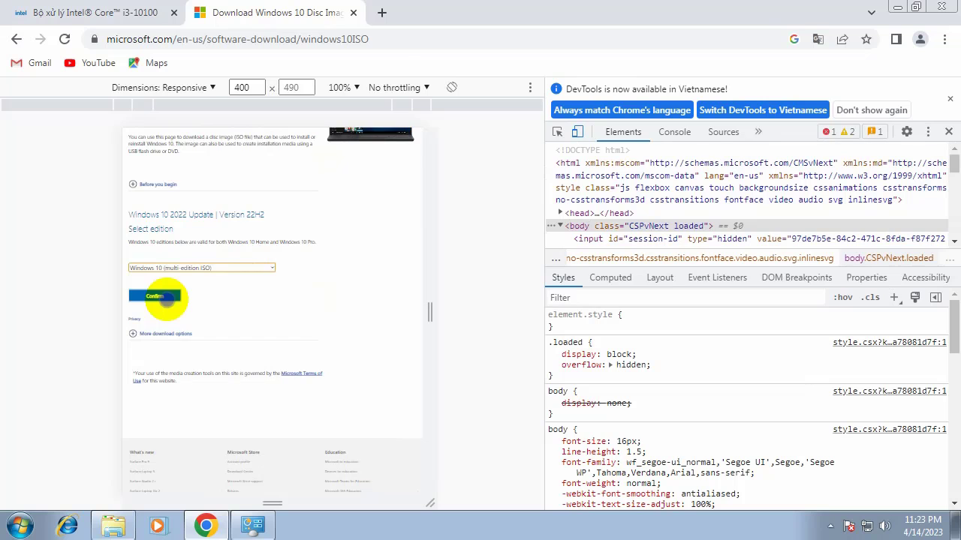
click(155, 297)
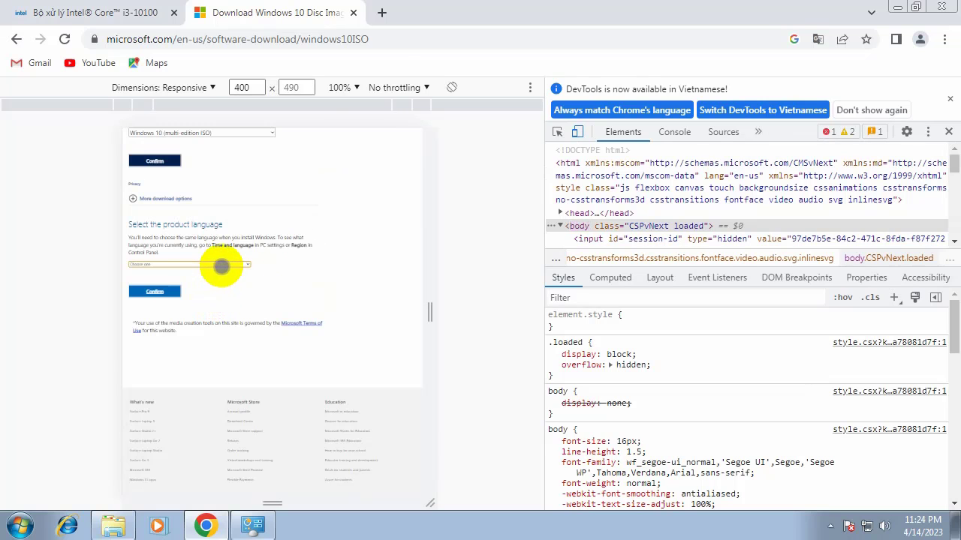
Confirm English (United States) as the product language and start the 64-bit ISO download
click(222, 265)
scroll(214, 324, down, 2)
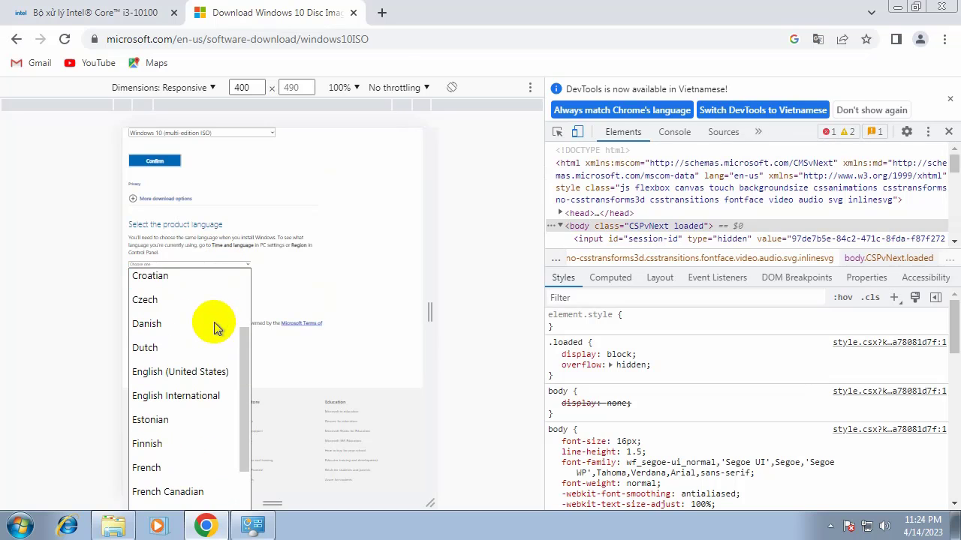
click(193, 373)
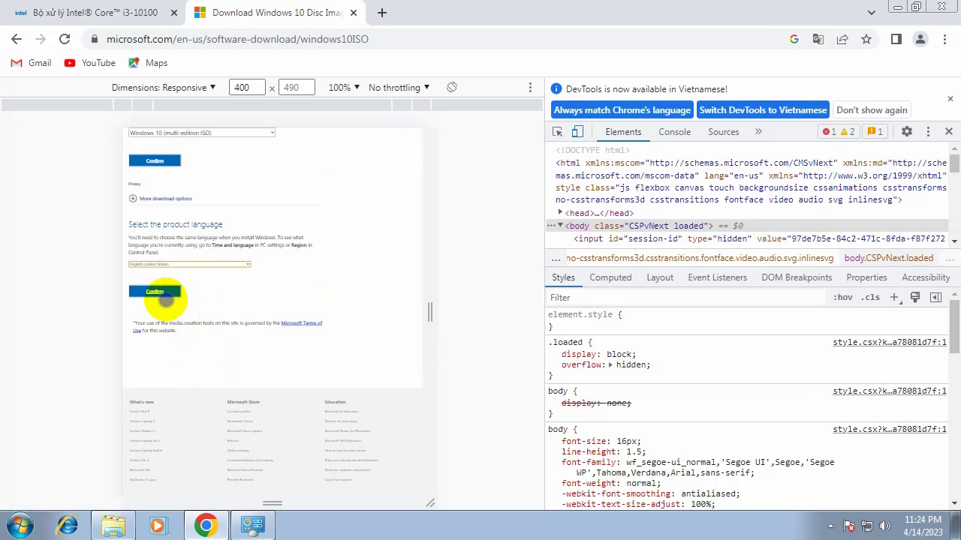
click(164, 294)
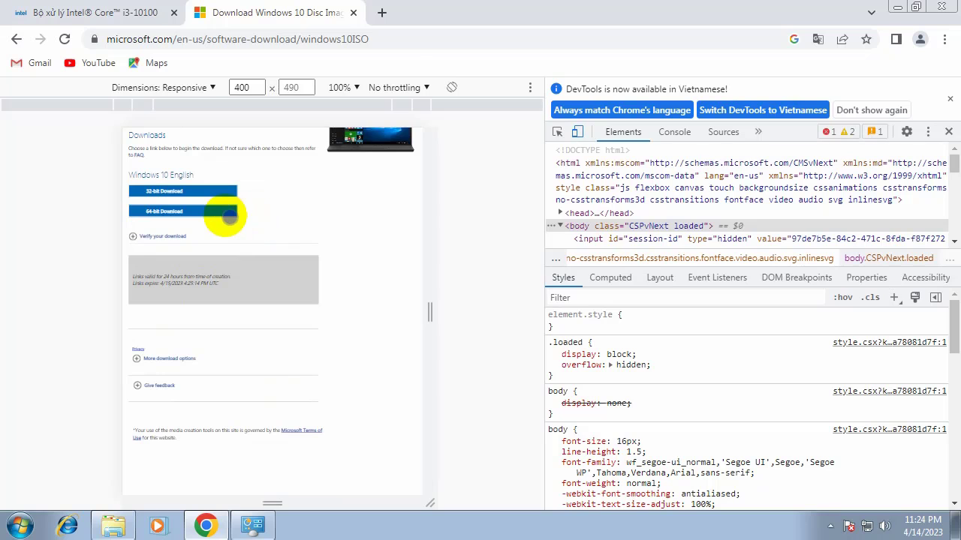
click(219, 211)
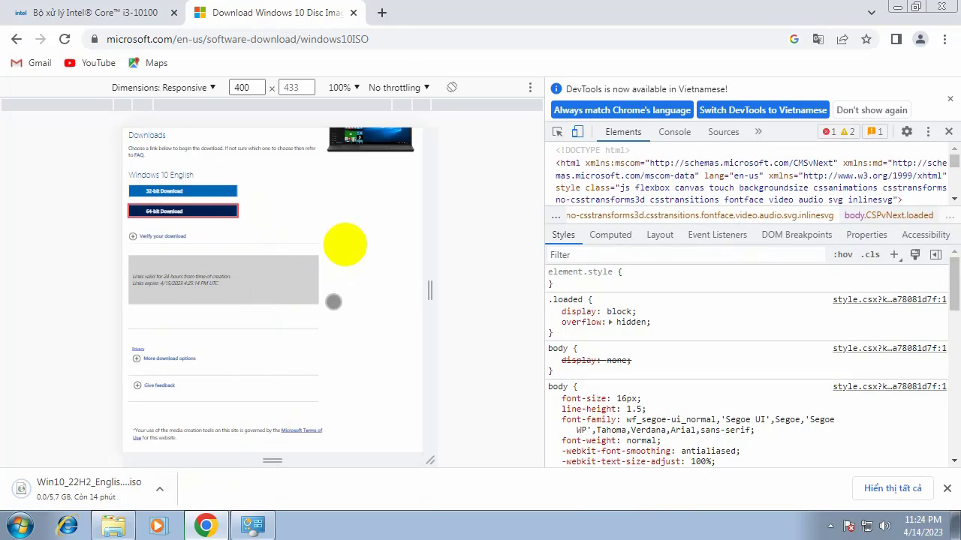
Search Google for "wintohdd" in a new browser tab
click(381, 13)
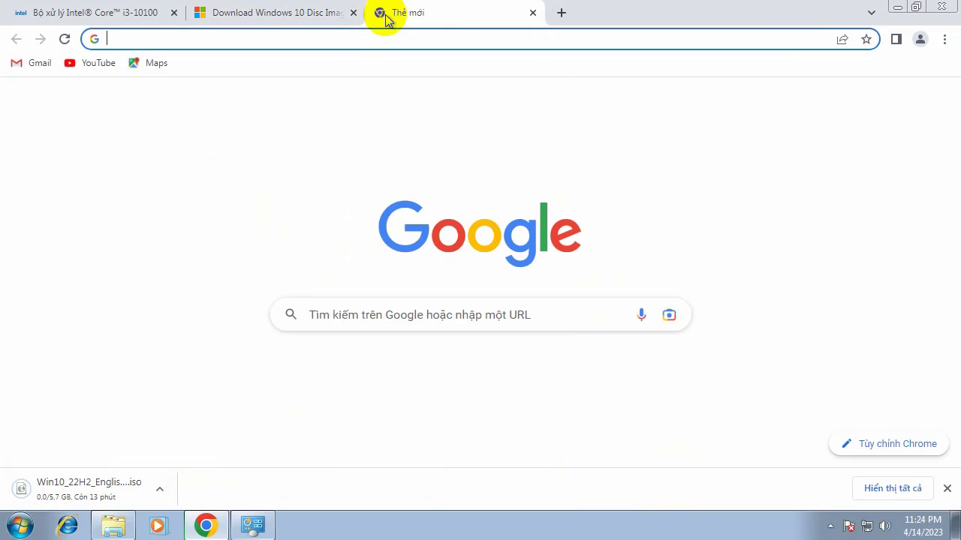
click(372, 39)
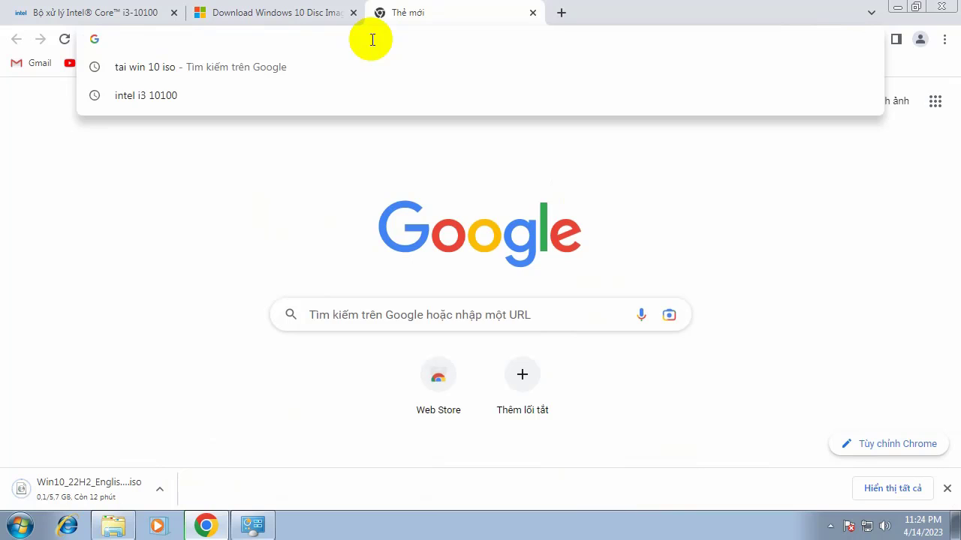
text(win)
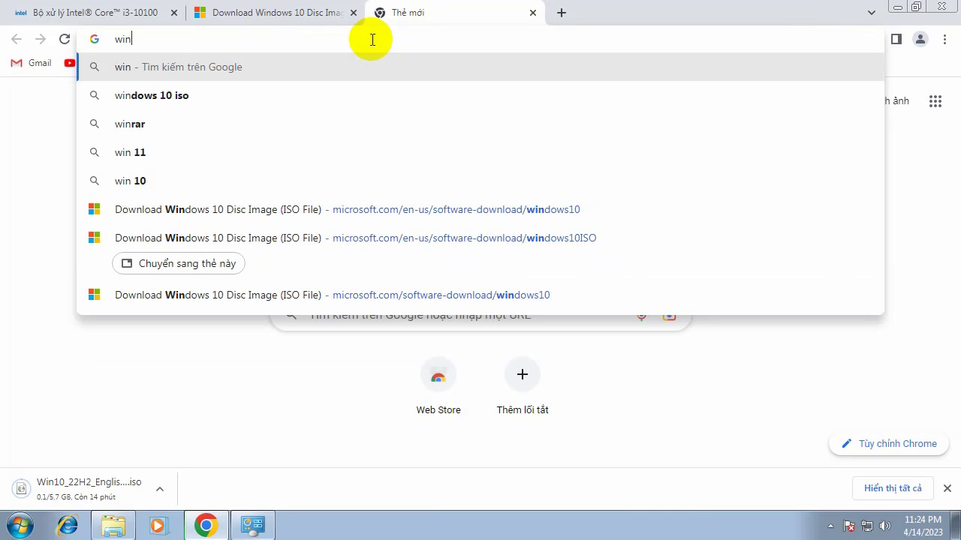
text(toh)
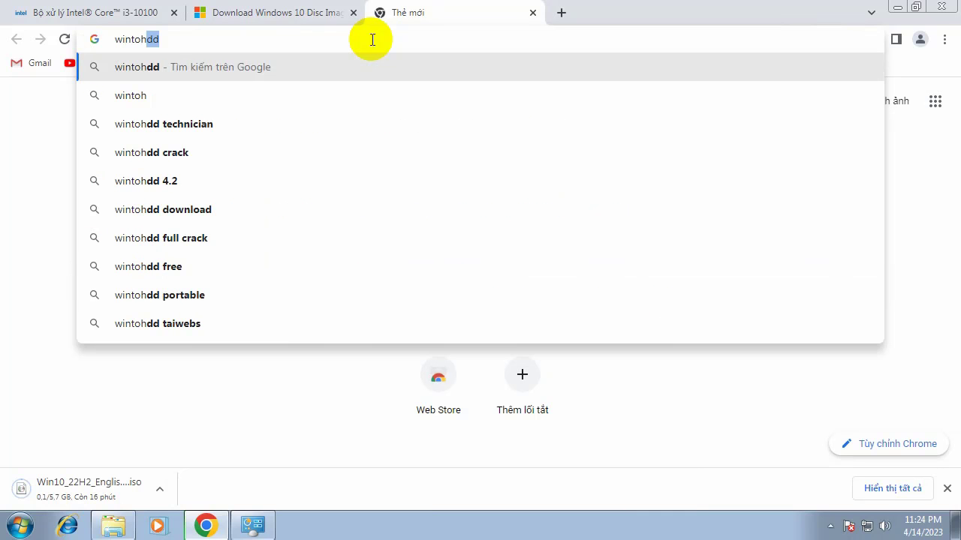
text(dd)
key(Return)
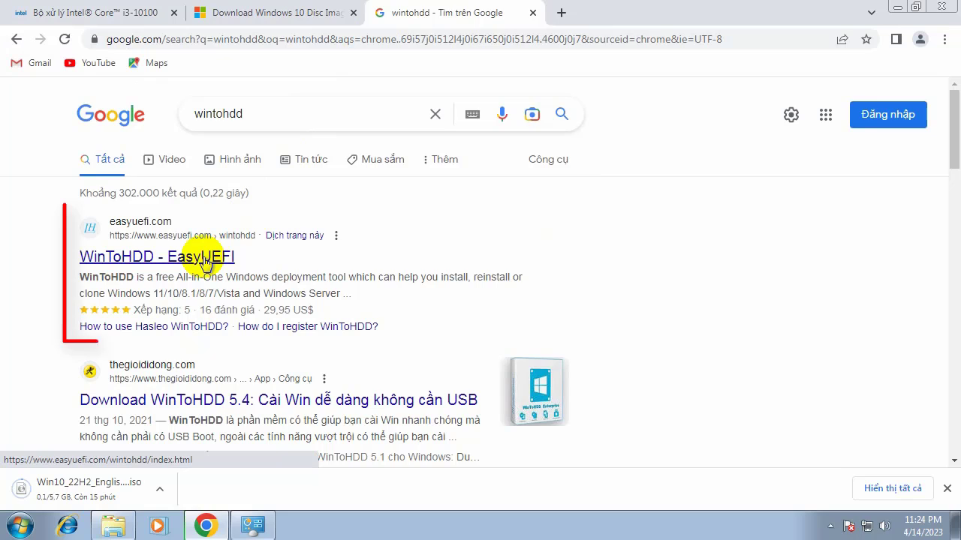
Open the WinToHDD page on easyuefi.com and download version 5.9 of the free edition
click(204, 260)
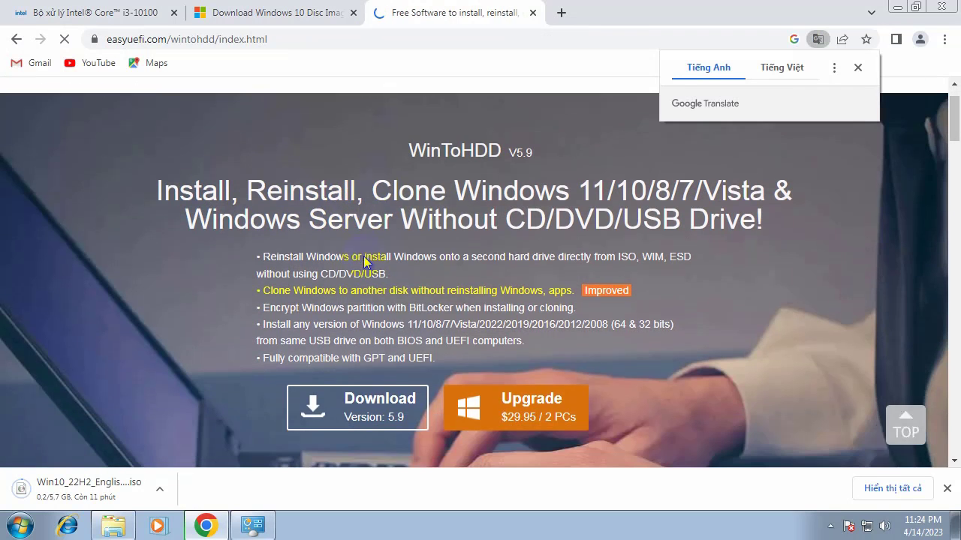
scroll(368, 345, down, 2)
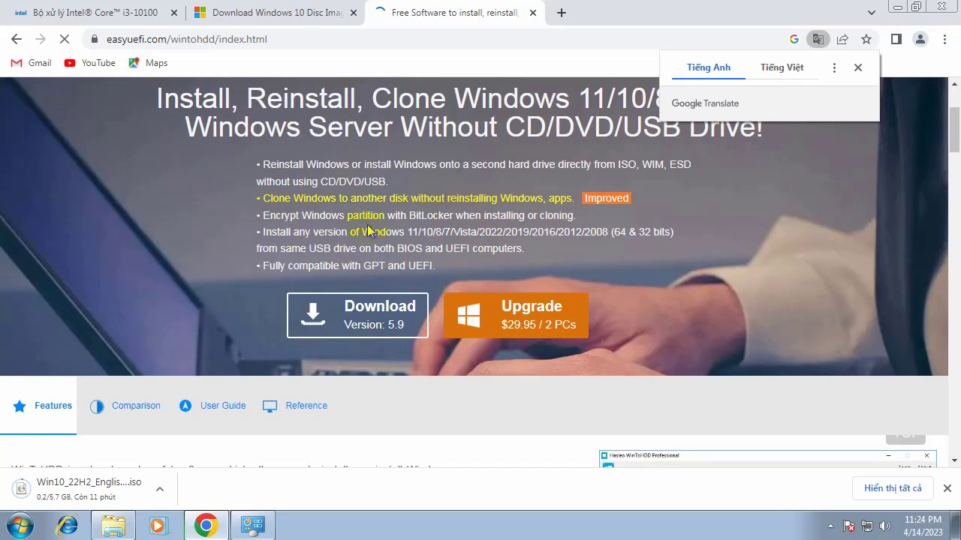
click(350, 314)
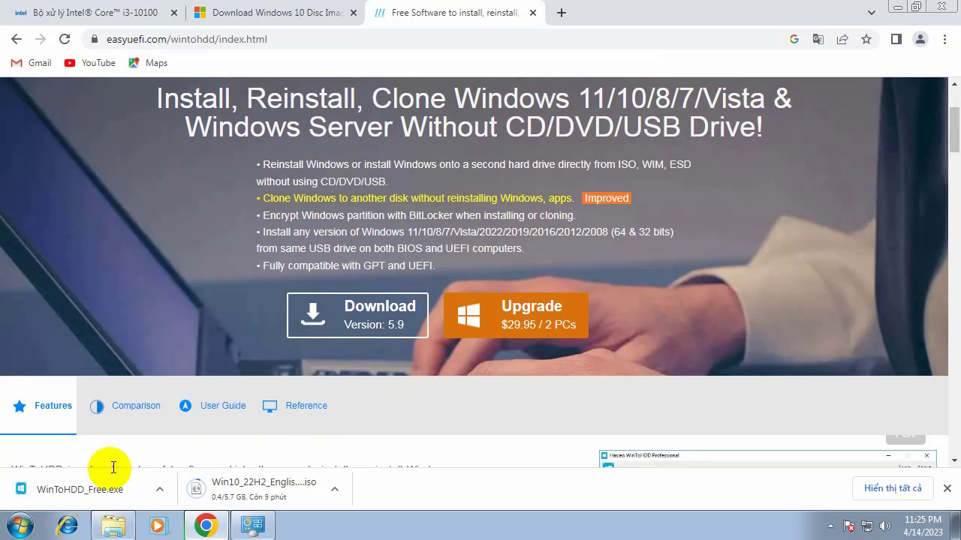
Run the downloaded WinToHDD_Free.exe, allow it to make changes, and choose English as the setup language
click(105, 496)
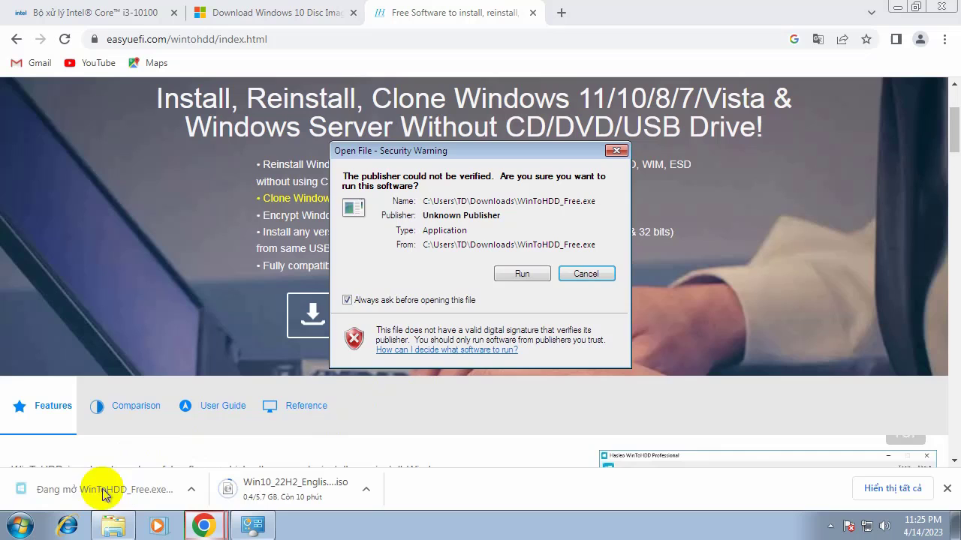
click(509, 278)
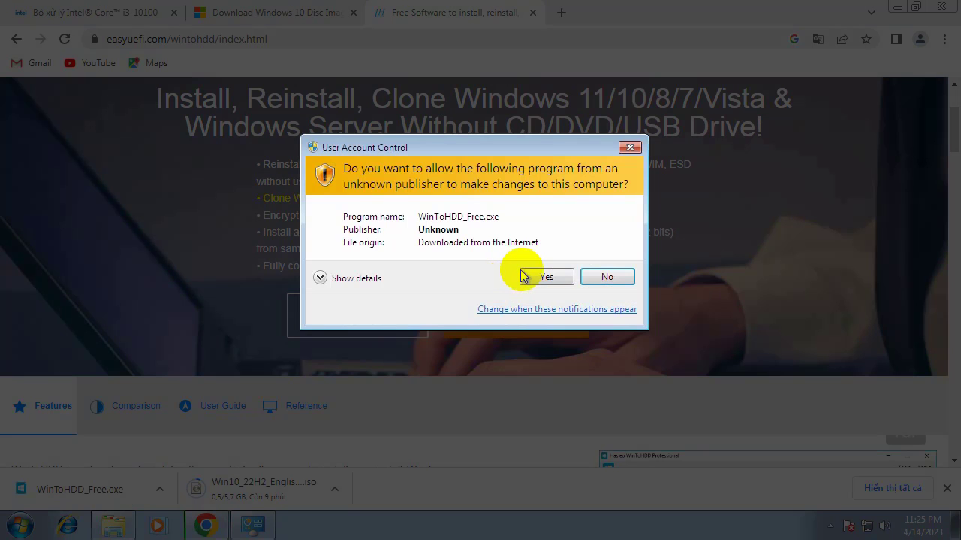
click(536, 281)
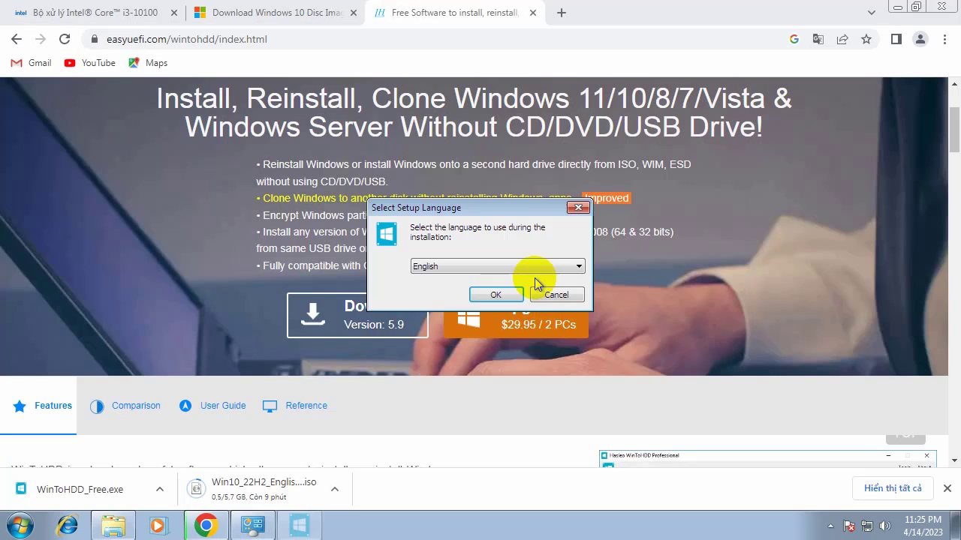
click(496, 295)
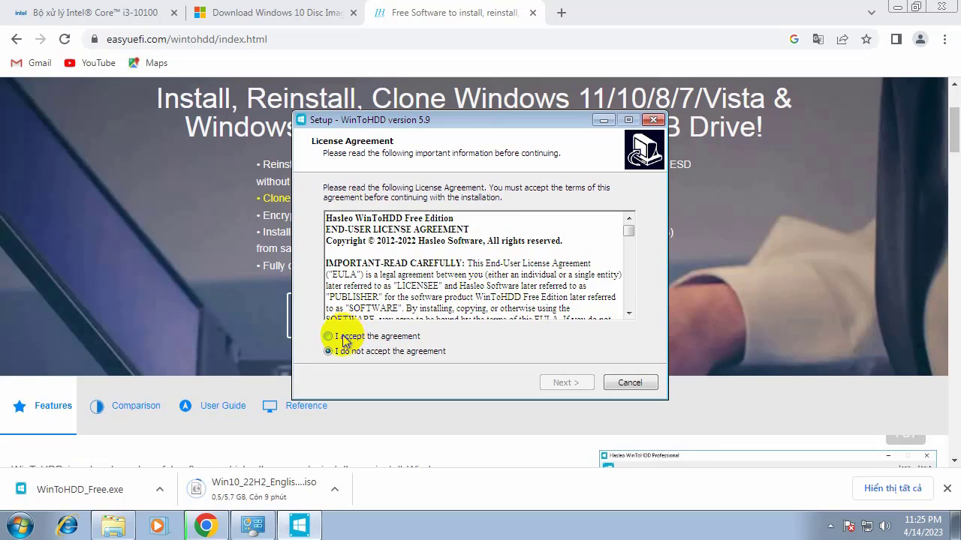
Accept the license agreement and install WinToHDD with the default folder and a desktop shortcut, finishing the setup wizard
click(343, 336)
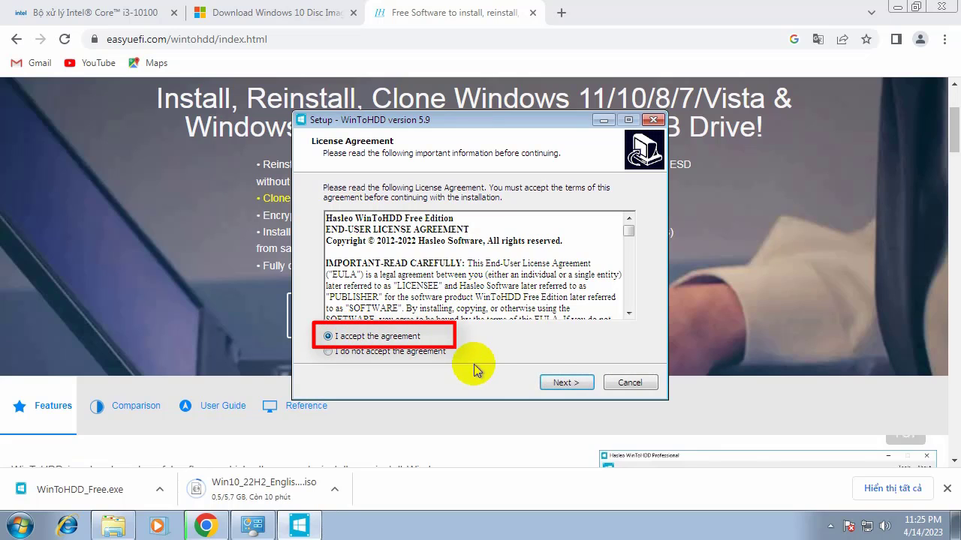
click(545, 384)
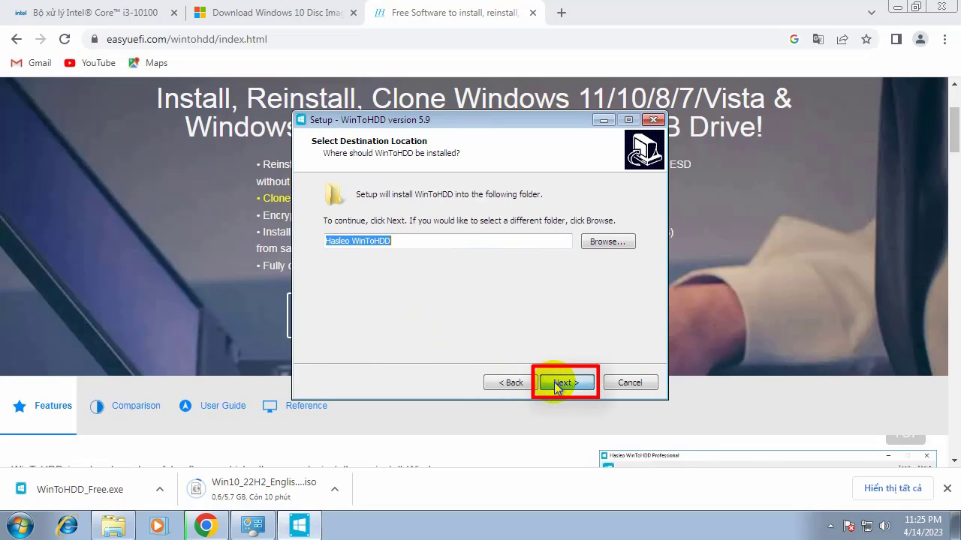
click(557, 385)
click(557, 385)
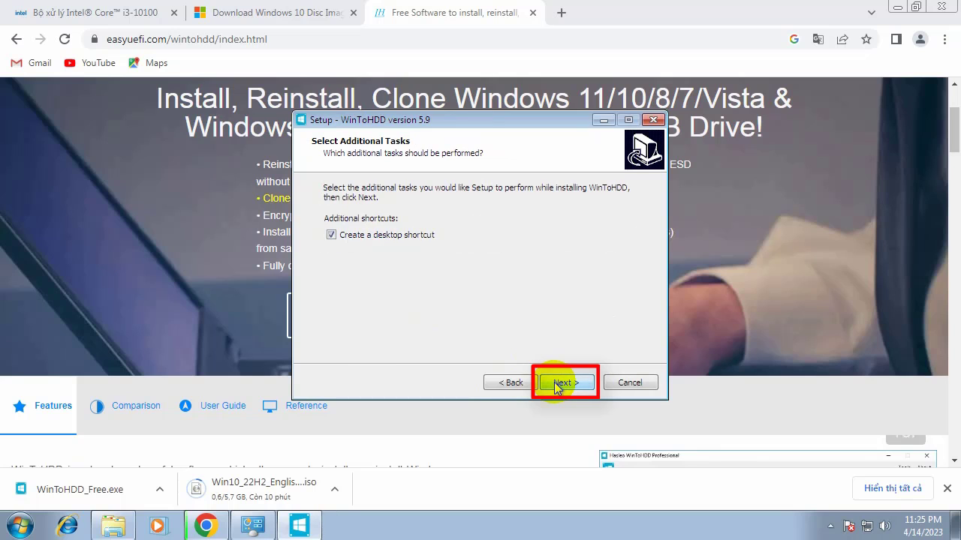
click(557, 385)
click(565, 383)
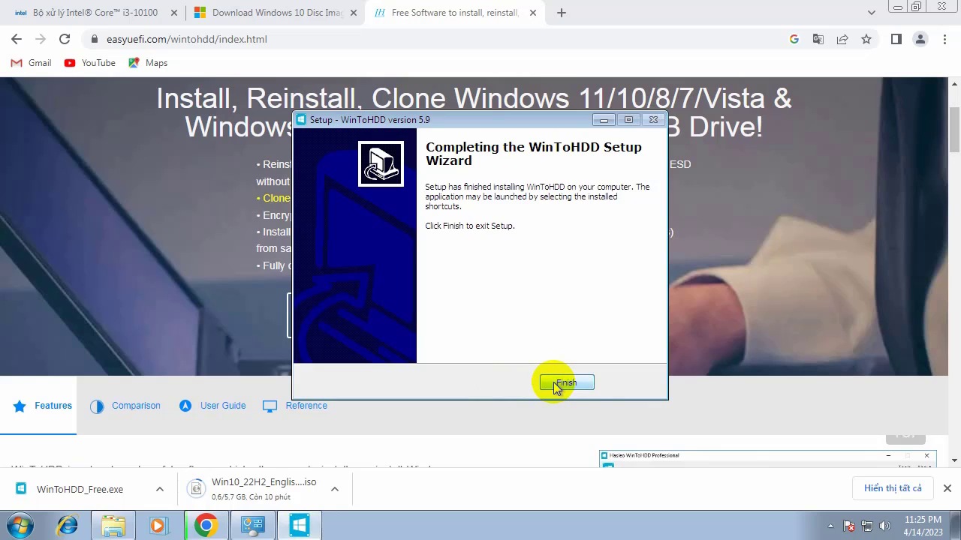
click(557, 385)
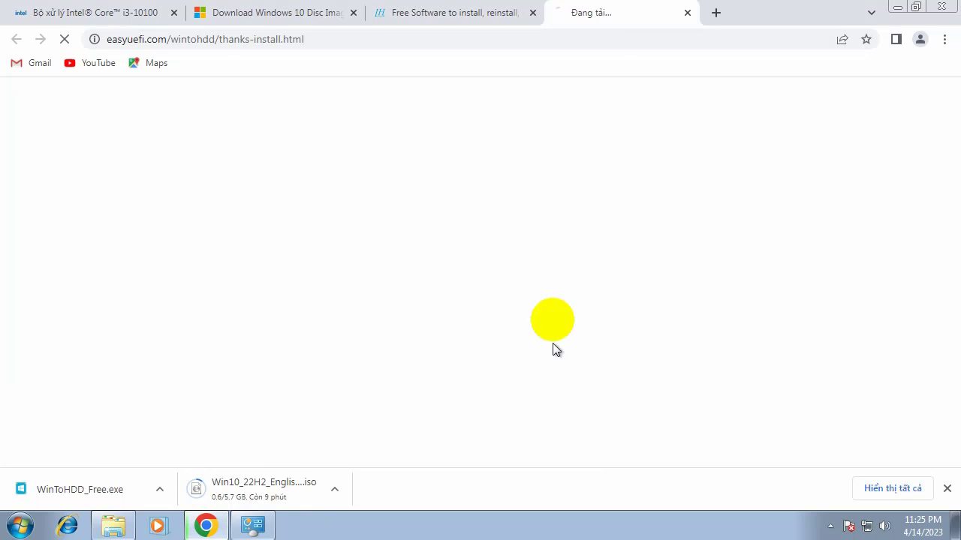
Close the post-install web page and launch Hasleo WinToHDD from the desktop with permission to make changes, dismissing its update notice
click(713, 13)
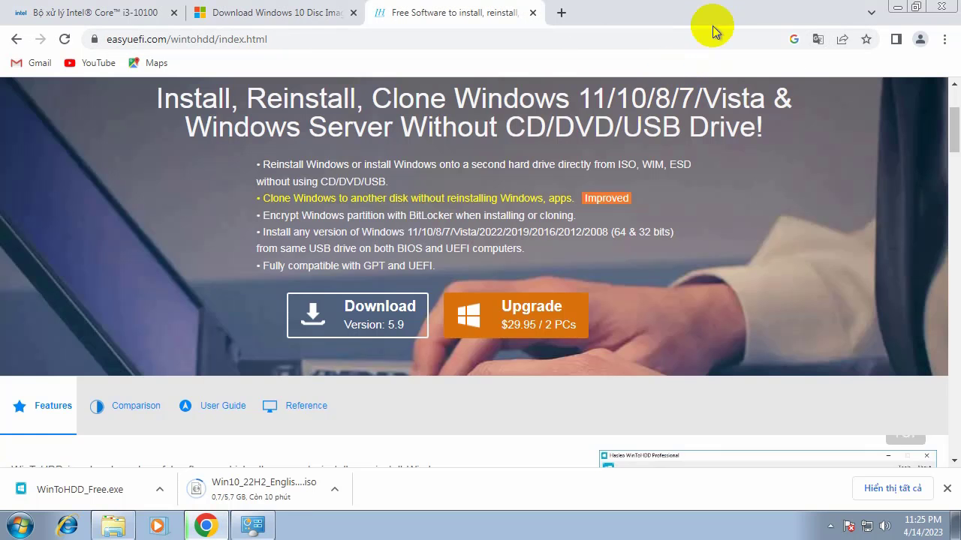
click(897, 7)
double_click(30, 201)
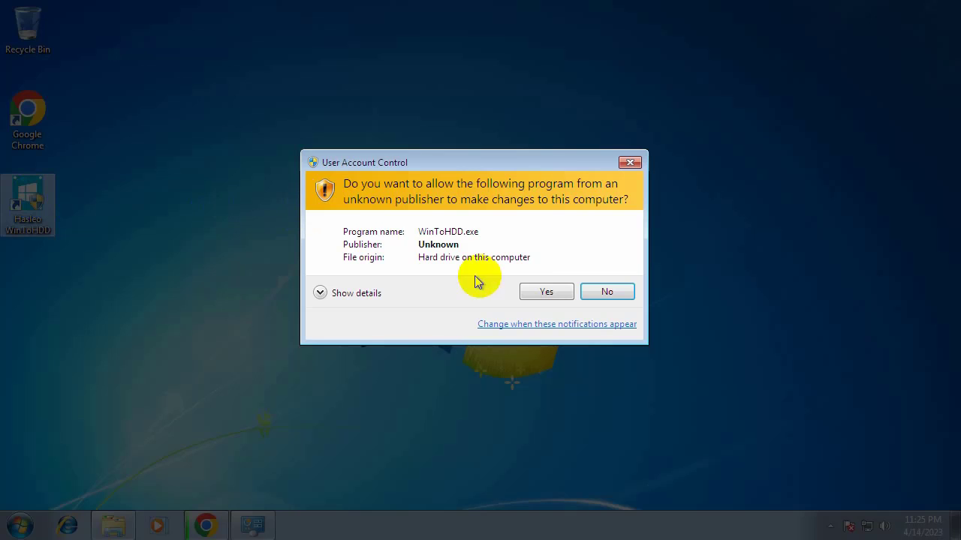
click(547, 292)
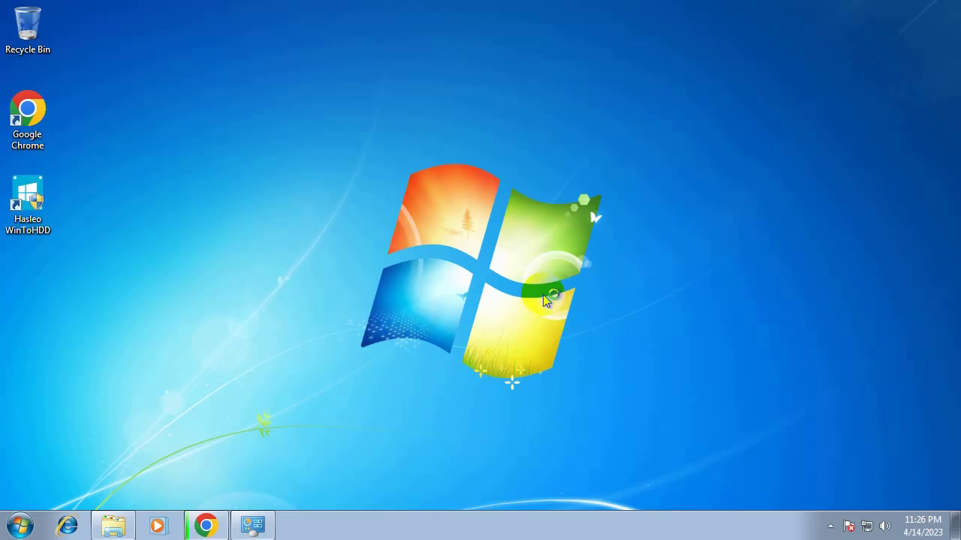
click(718, 13)
click(897, 8)
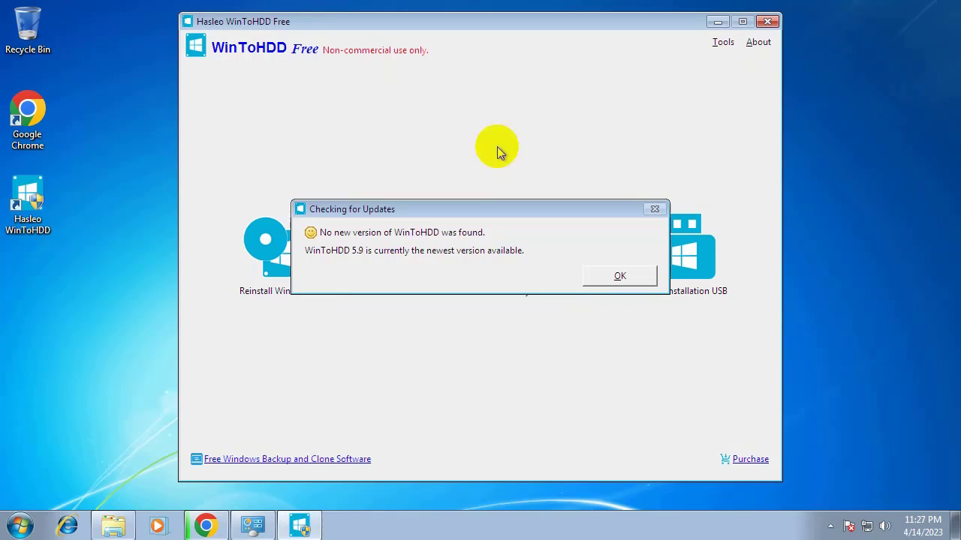
click(613, 276)
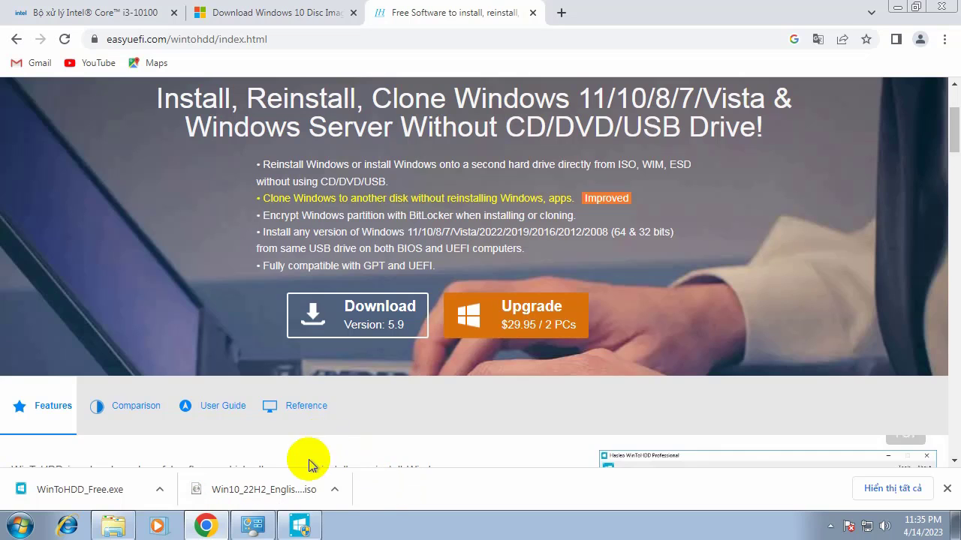
Copy the Win10_22H2_English_x64 disc image from the Downloads folder to New Volume (E:)
click(115, 529)
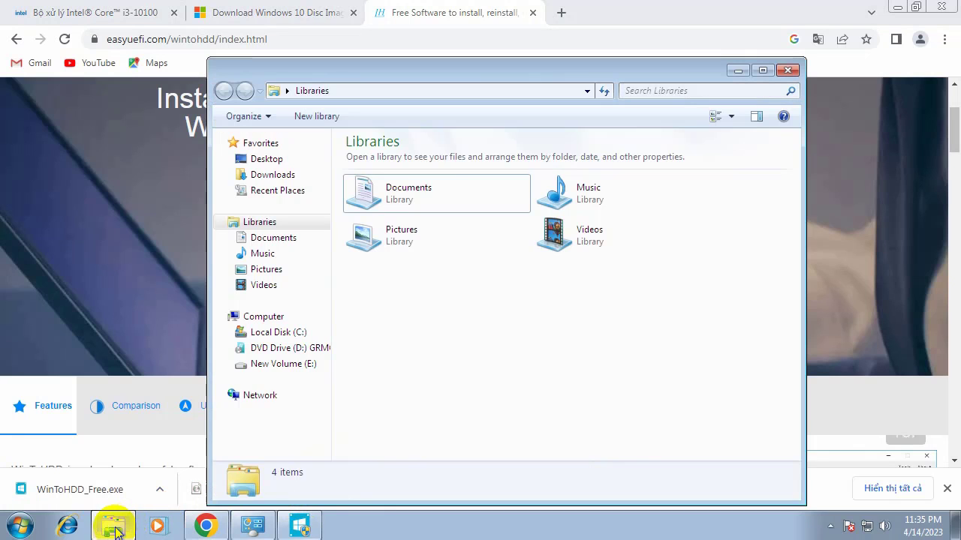
click(262, 178)
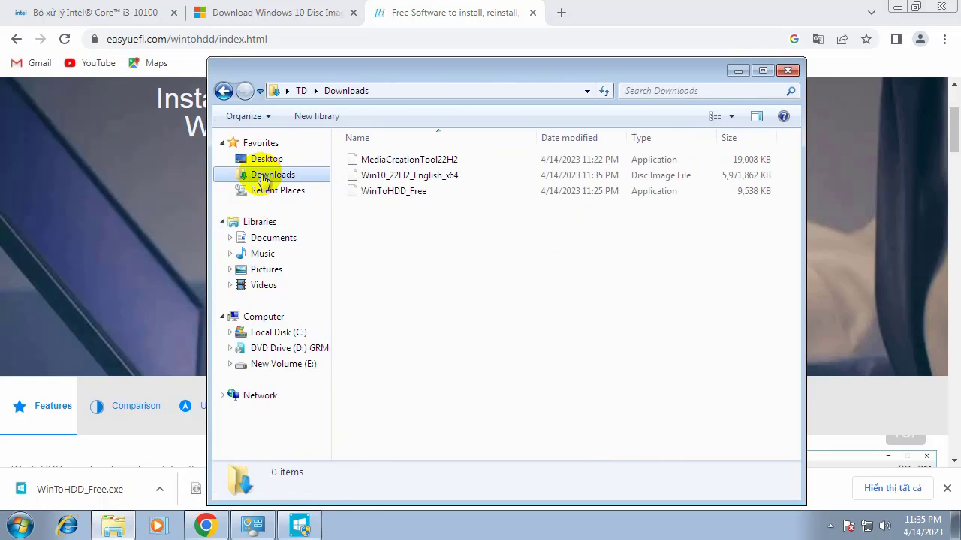
click(379, 180)
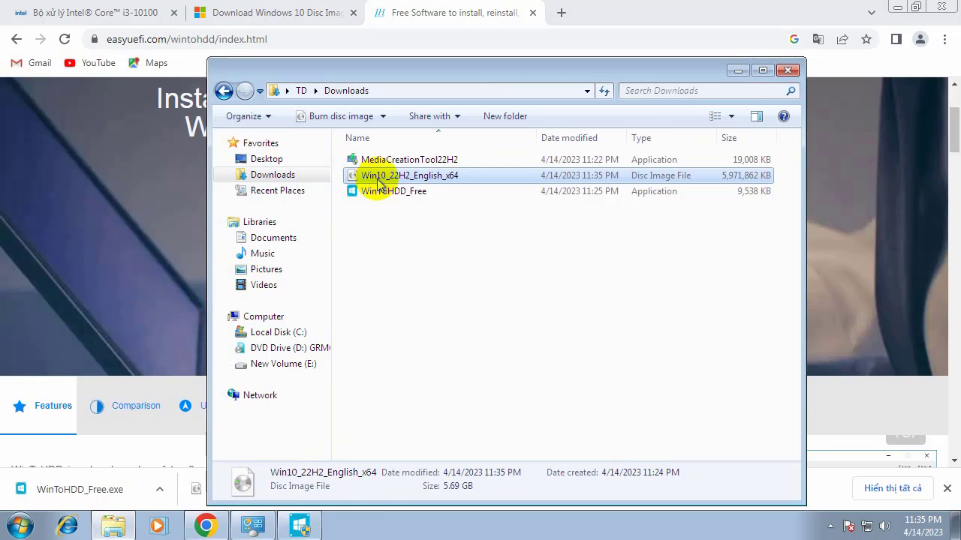
right_click(381, 182)
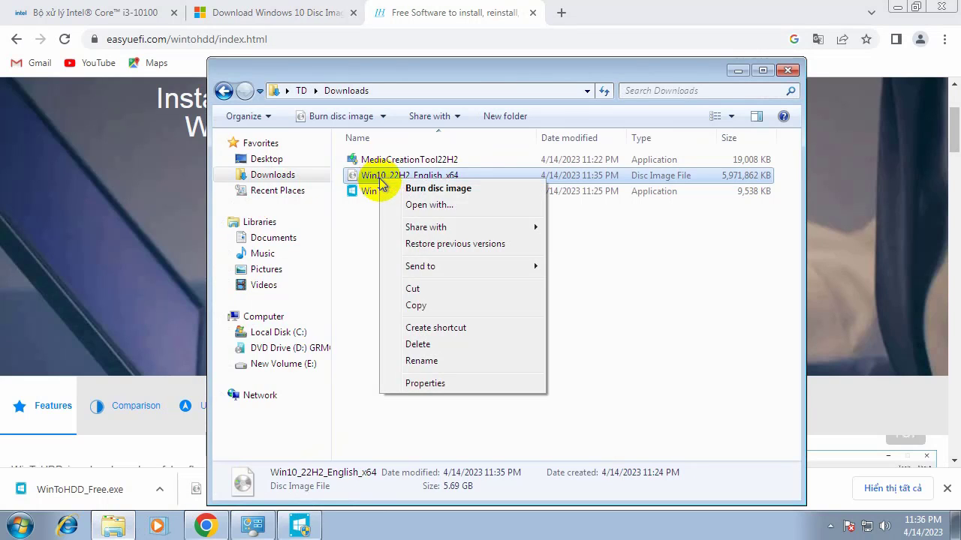
click(439, 298)
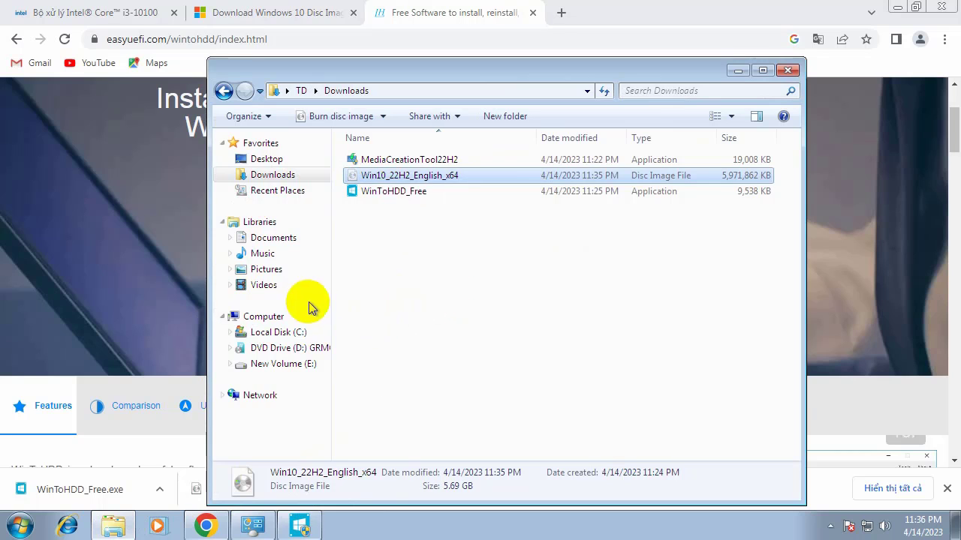
click(278, 364)
right_click(402, 212)
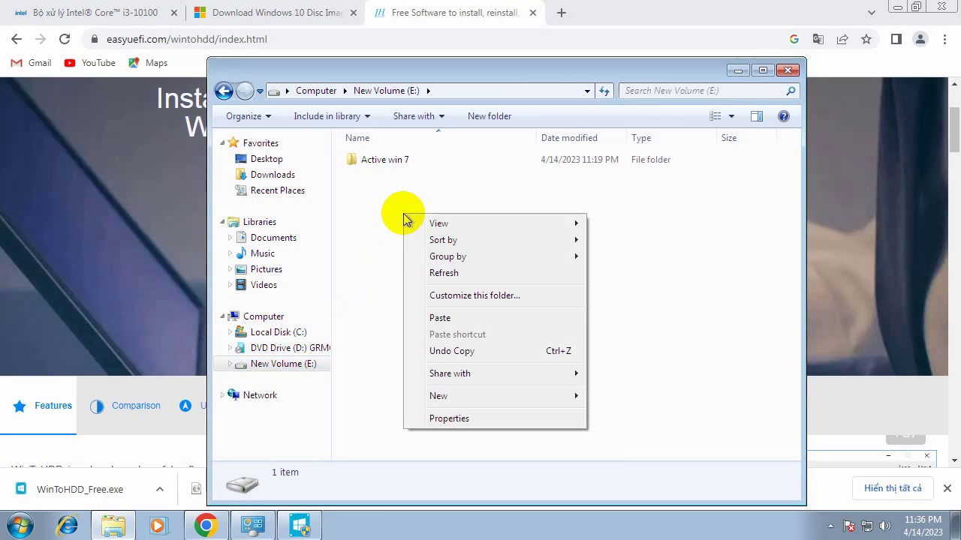
click(431, 316)
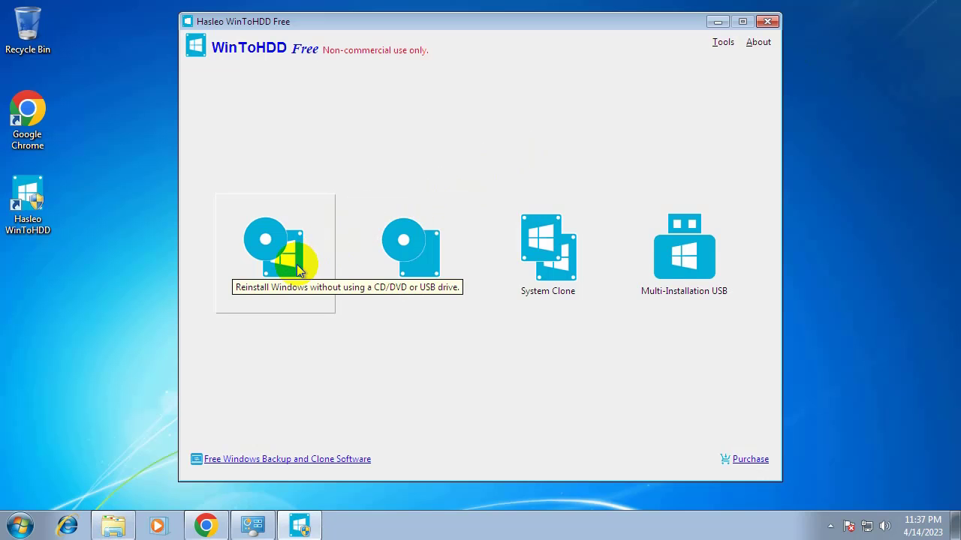
Start a Windows reinstallation in WinToHDD using E:\Win10_22H2_English_x64.iso as the image file and choose Windows 10 Pro x64
click(289, 293)
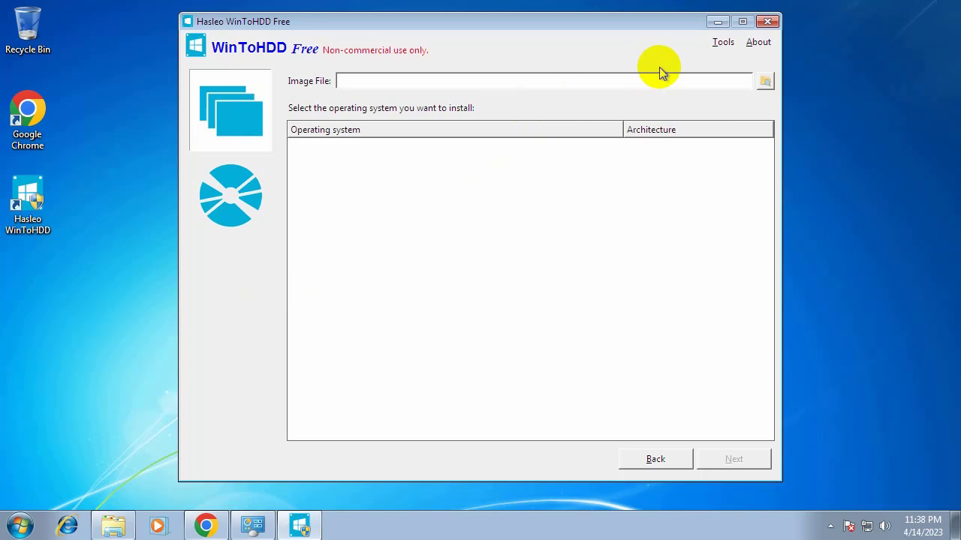
click(764, 82)
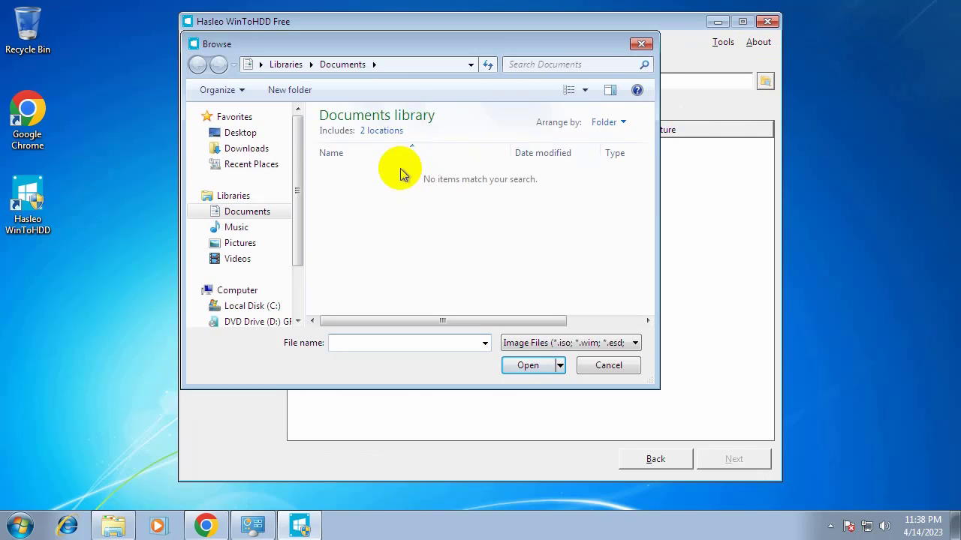
click(248, 291)
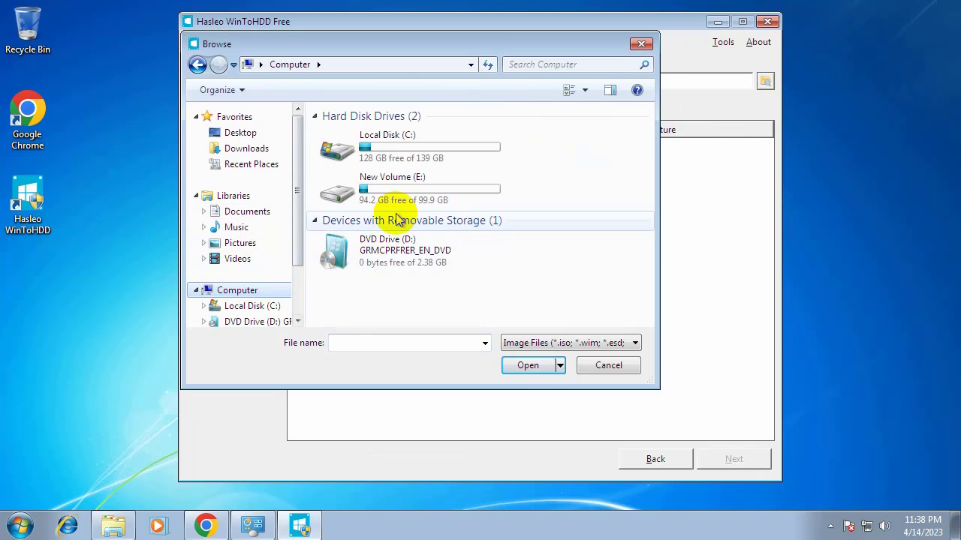
double_click(397, 200)
double_click(381, 150)
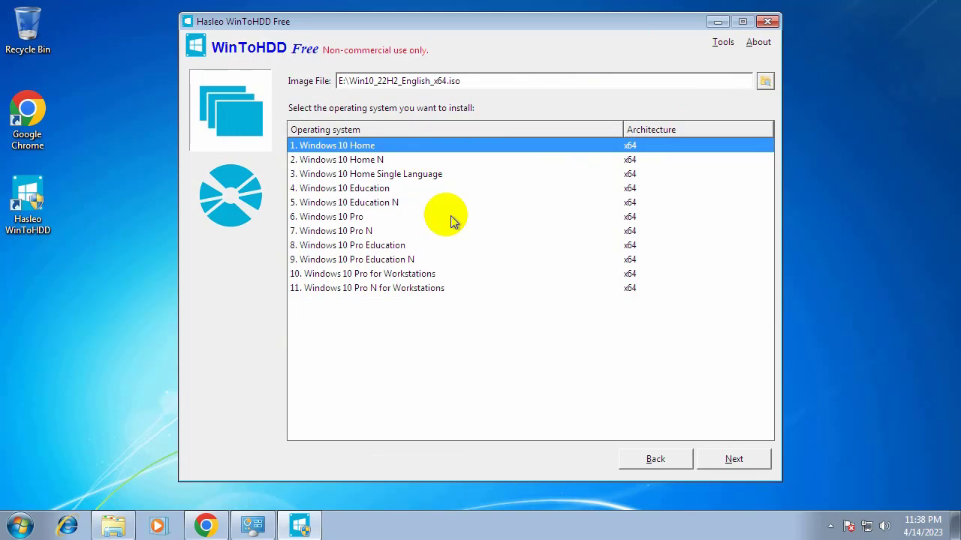
click(351, 218)
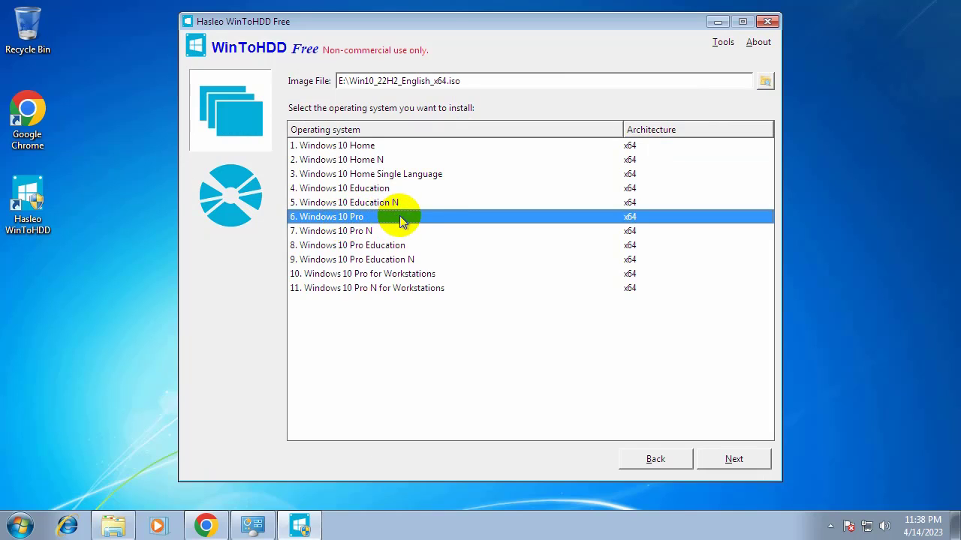
click(721, 456)
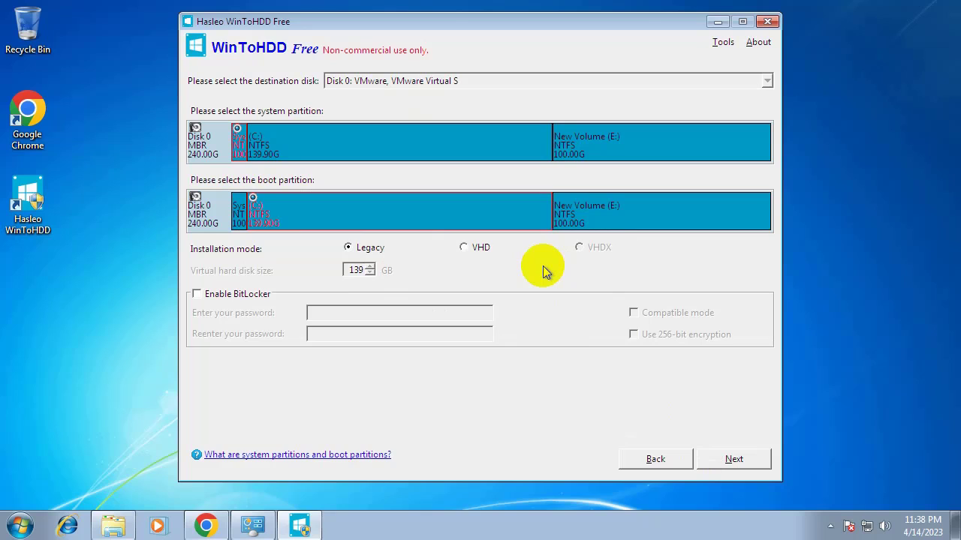
Accept the default partitions and Legacy installation mode, and confirm building the WinPE image, erasing the selected partitions, and rebooting
click(728, 459)
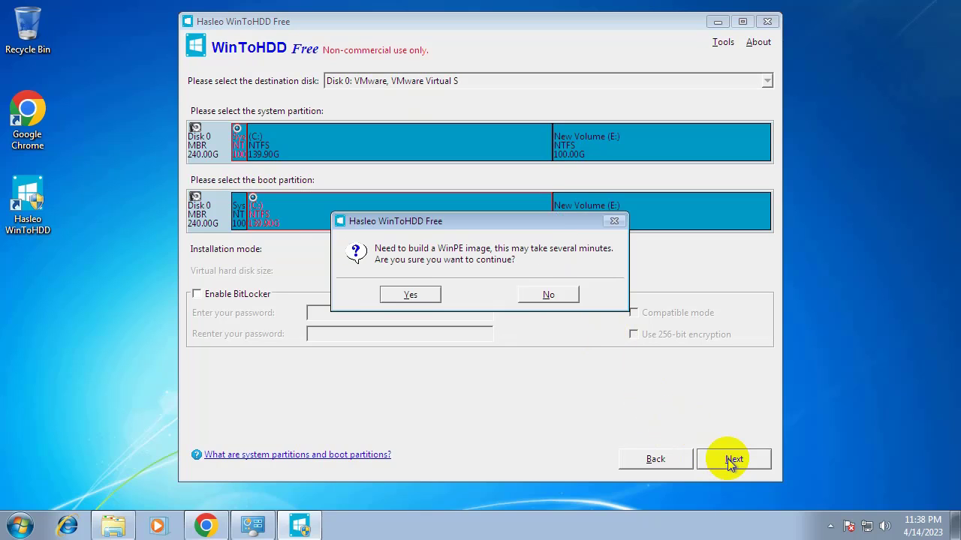
click(413, 296)
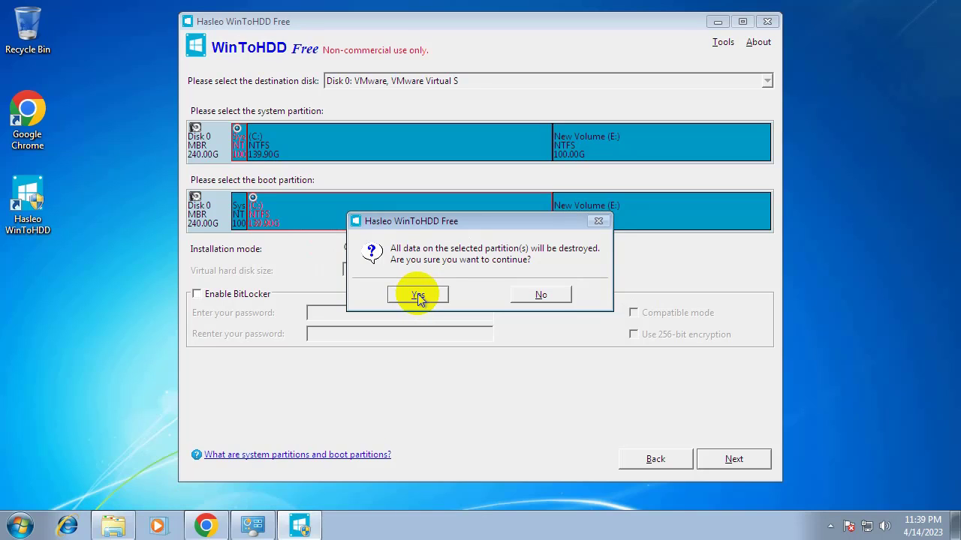
click(418, 294)
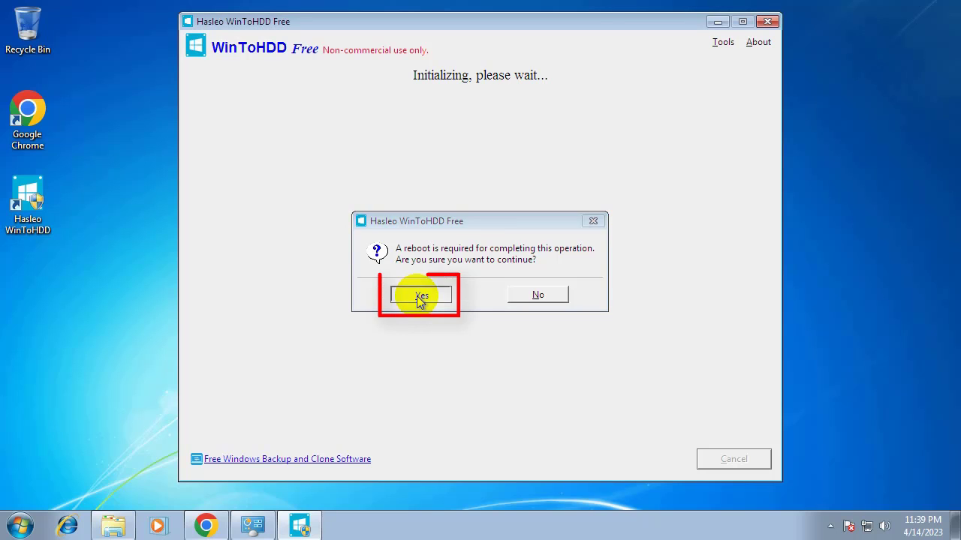
click(419, 295)
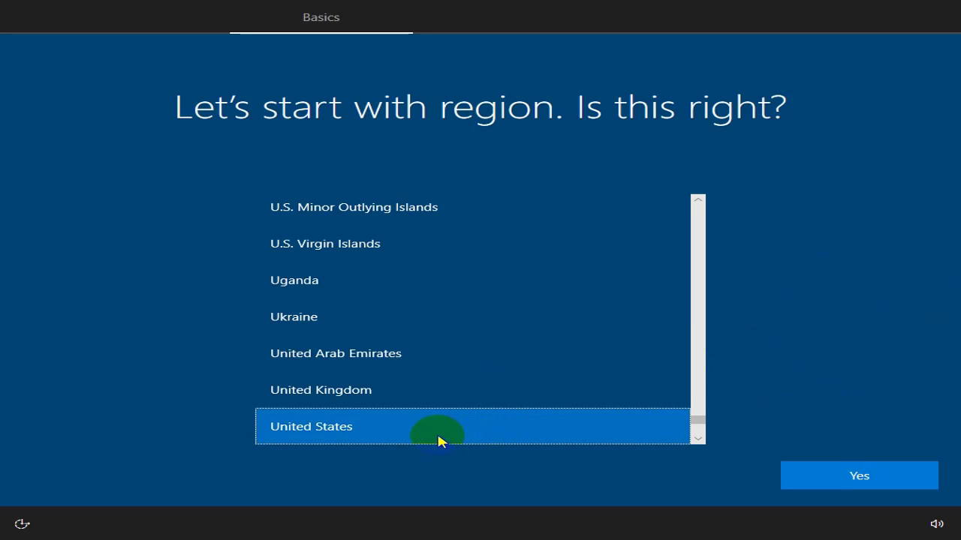
Set the region to United States and the keyboard layout to US, skipping a second keyboard layout
click(810, 478)
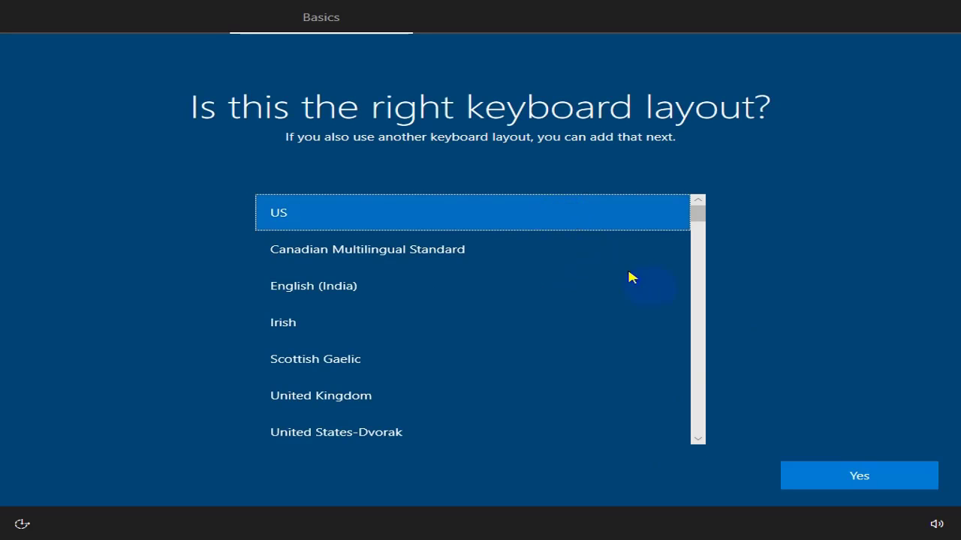
click(810, 478)
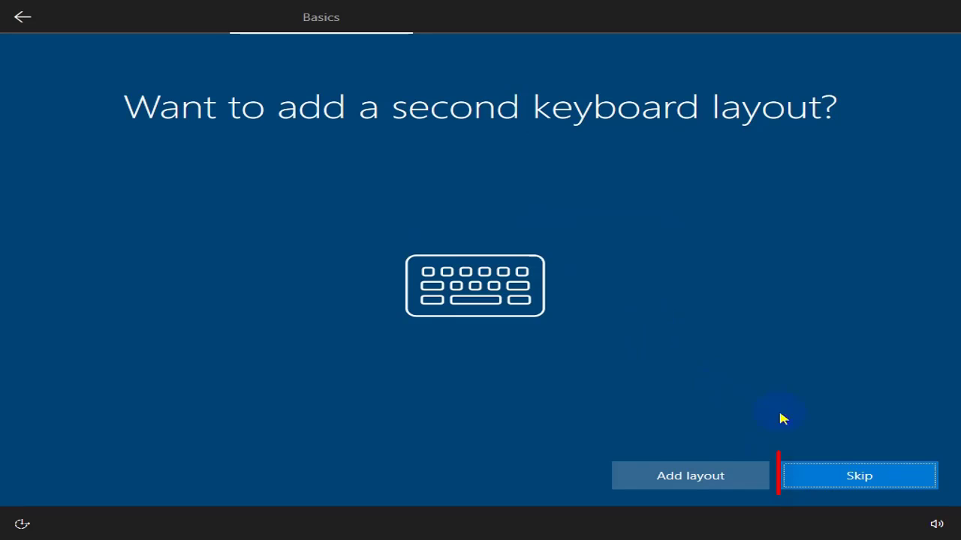
click(829, 479)
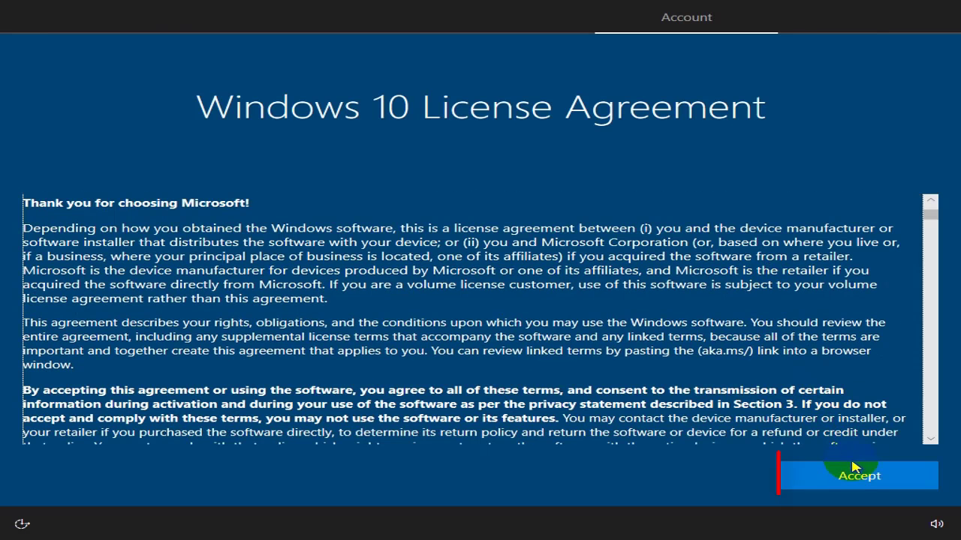
Accept the Windows 10 license agreement, set up for personal use, and choose an offline account with the limited experience
click(803, 476)
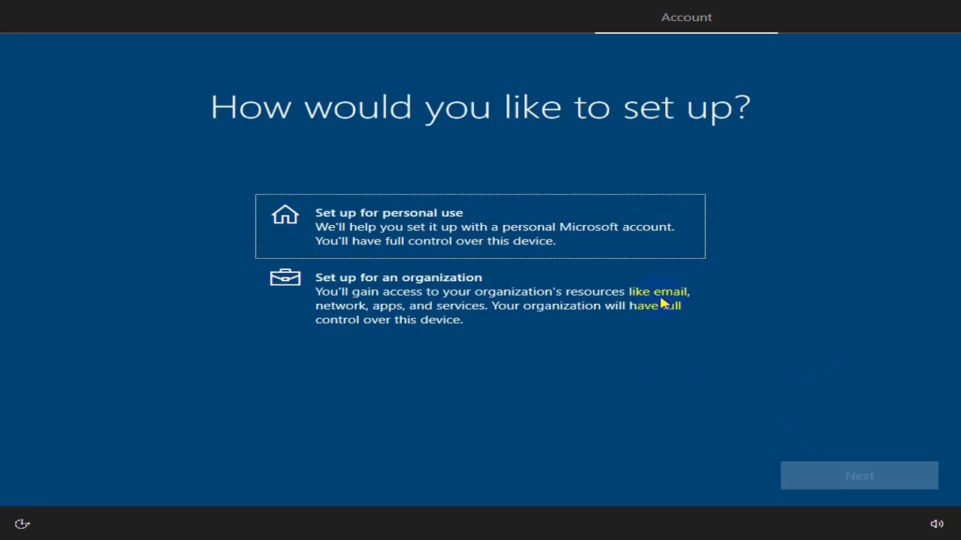
click(539, 224)
click(852, 476)
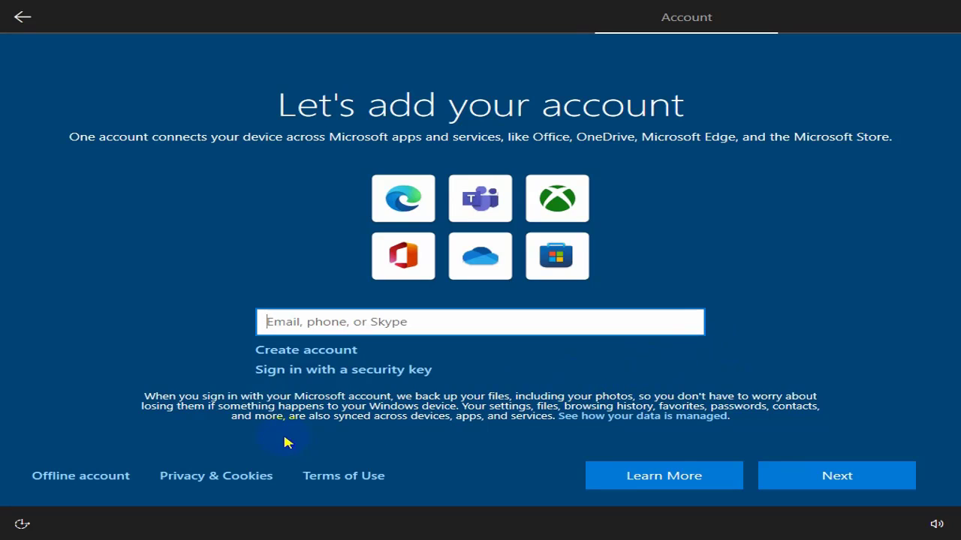
click(122, 477)
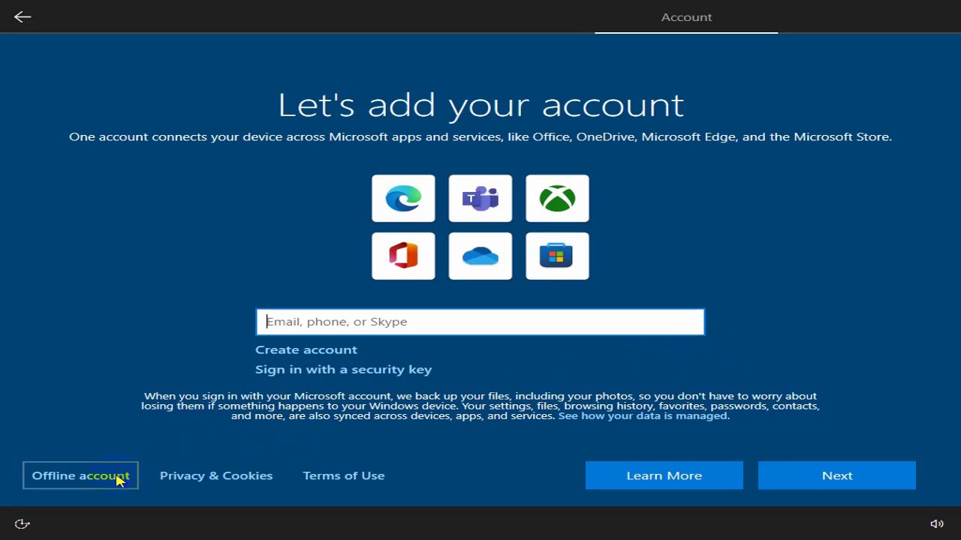
click(117, 476)
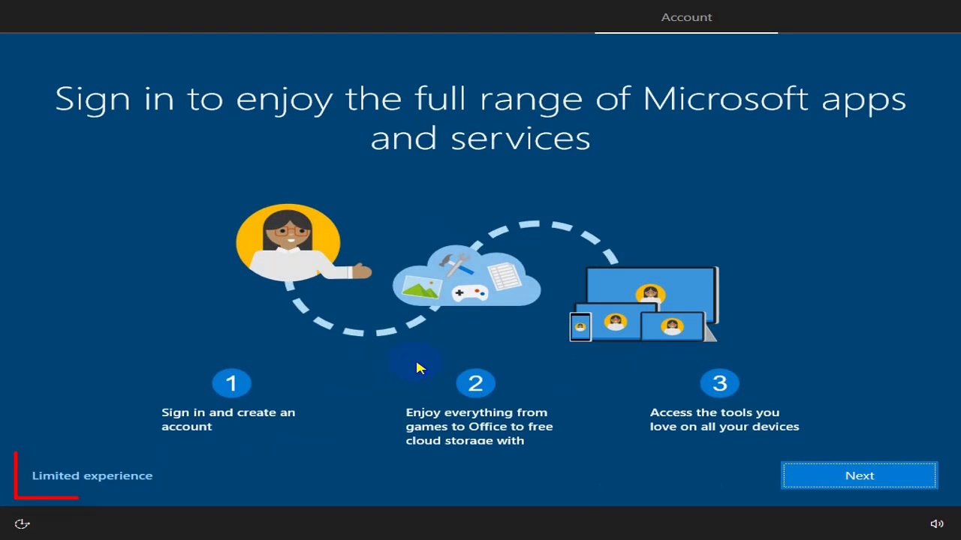
click(141, 480)
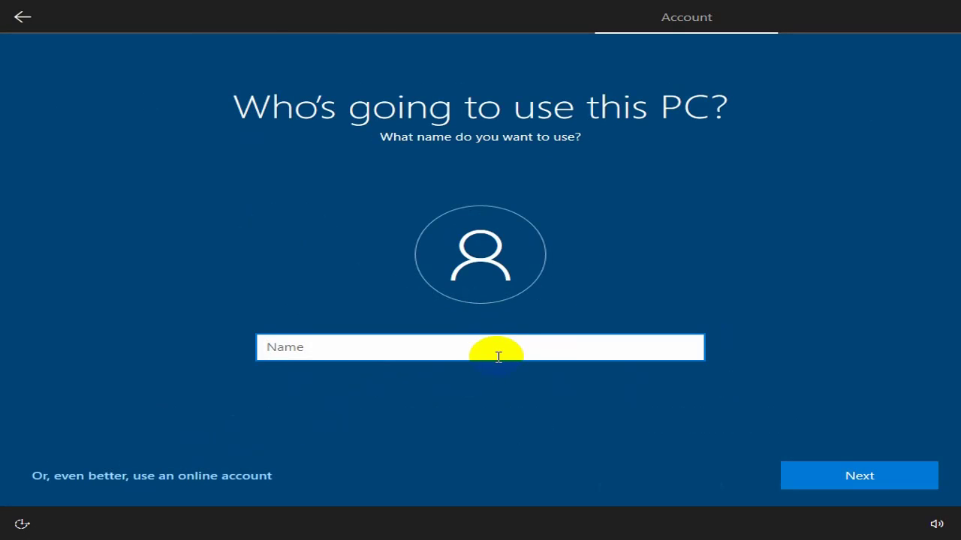
Enter the PC user's name for the local account and leave its password blank
text(TD)
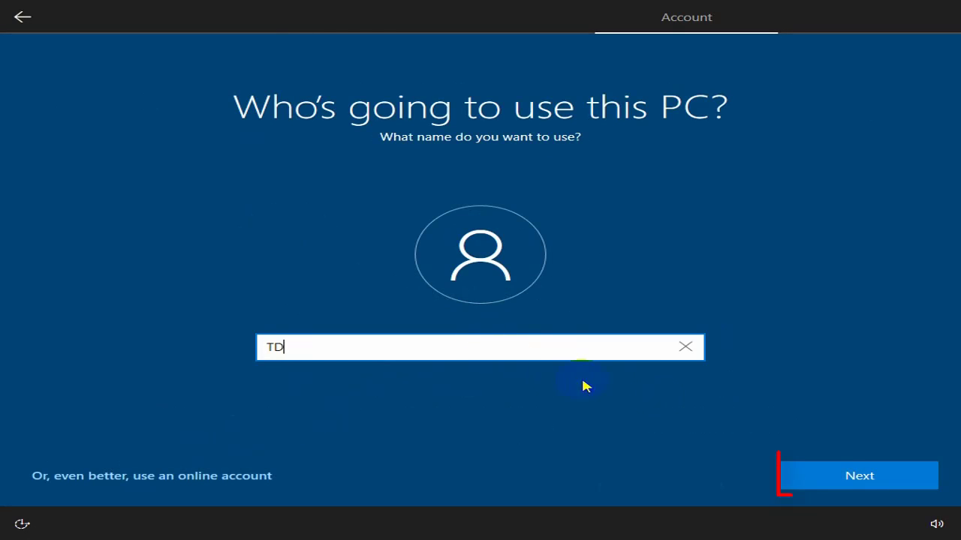
click(829, 472)
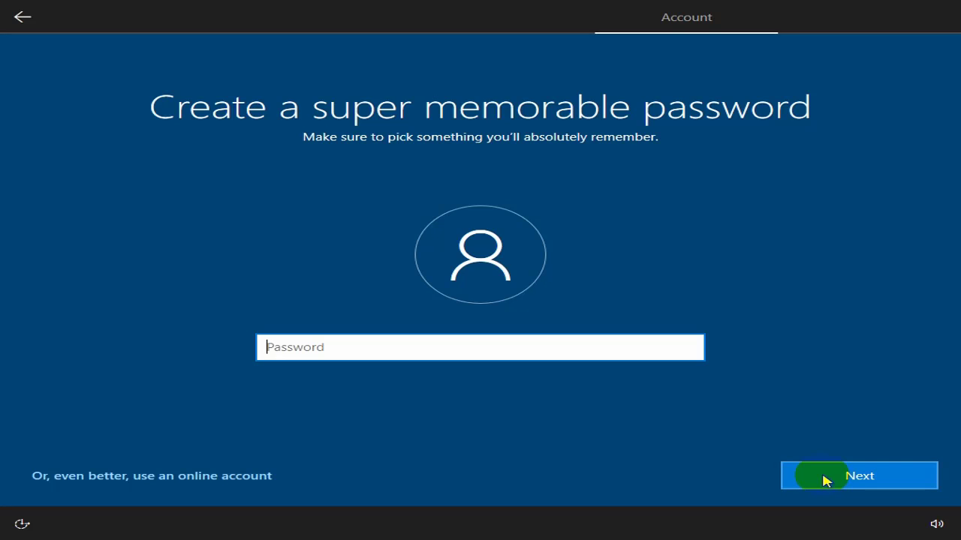
click(826, 479)
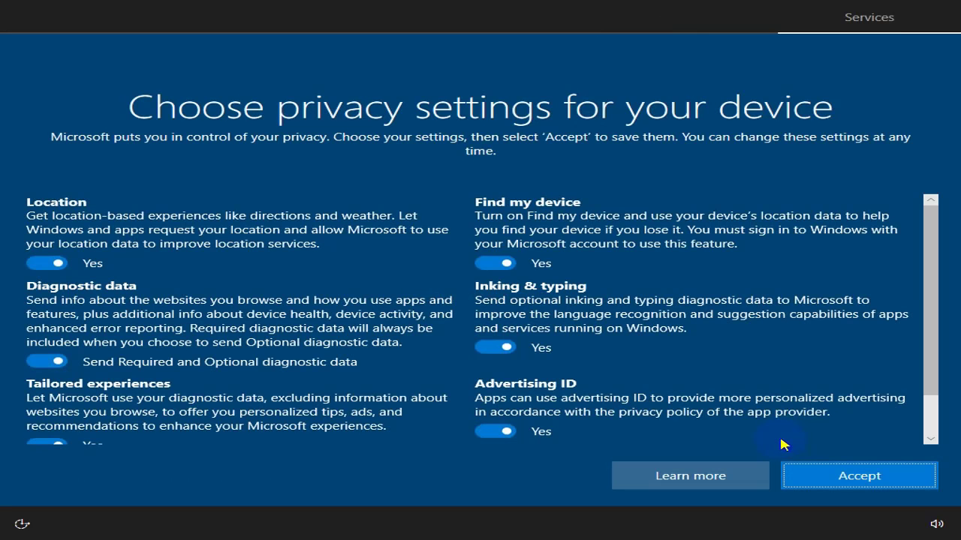
Accept the default privacy settings, skip customizing the experience, and finish the Windows 10 setup
click(801, 471)
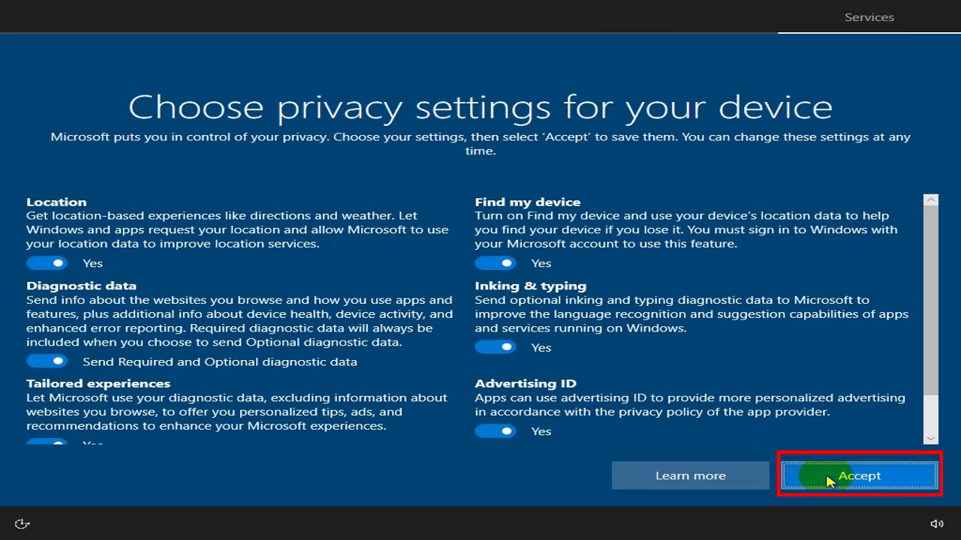
click(827, 480)
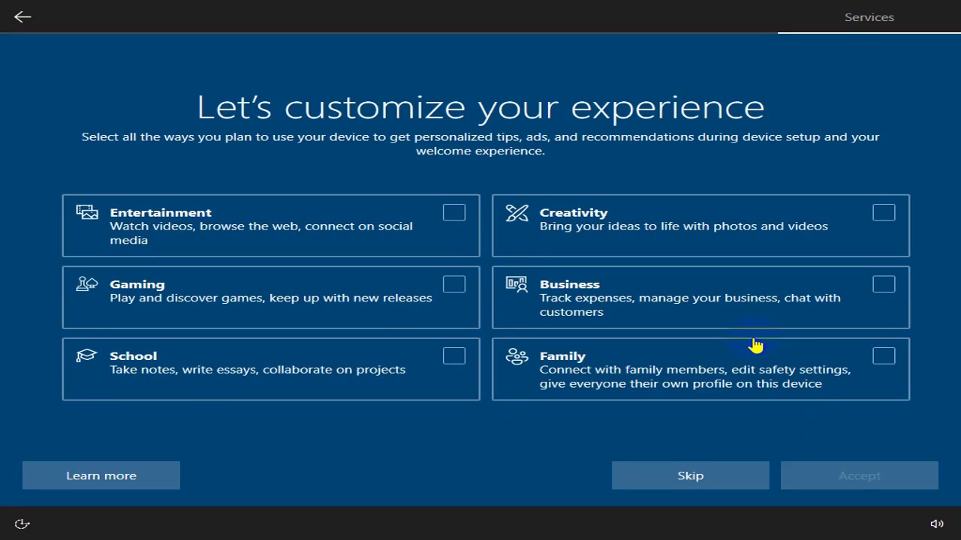
click(691, 479)
click(818, 476)
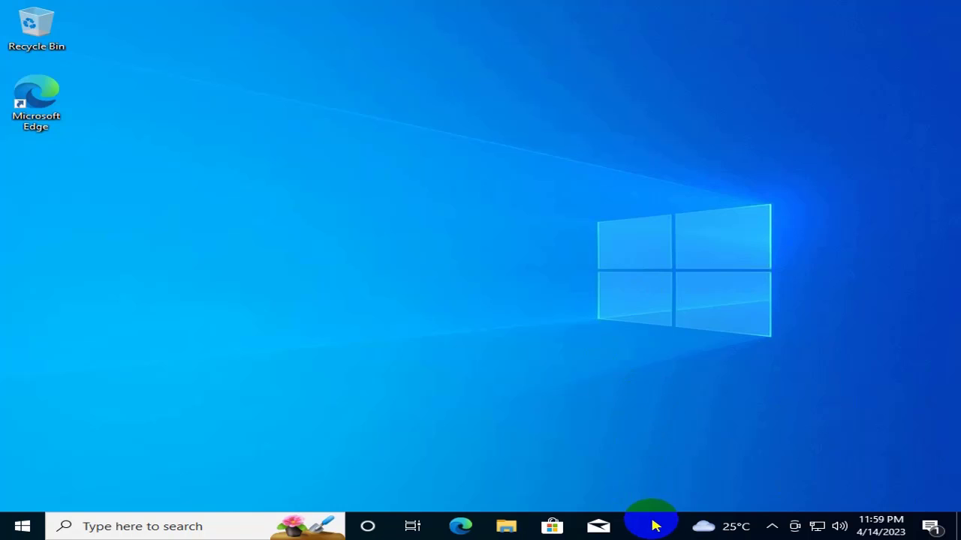
Turn off News and interests on the taskbar
right_click(644, 530)
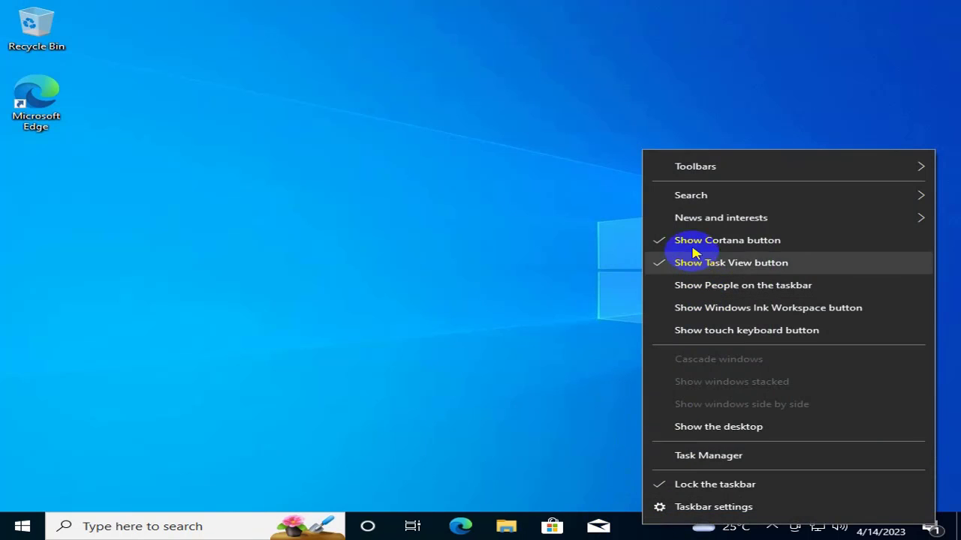
mouse_move(693, 217)
click(500, 276)
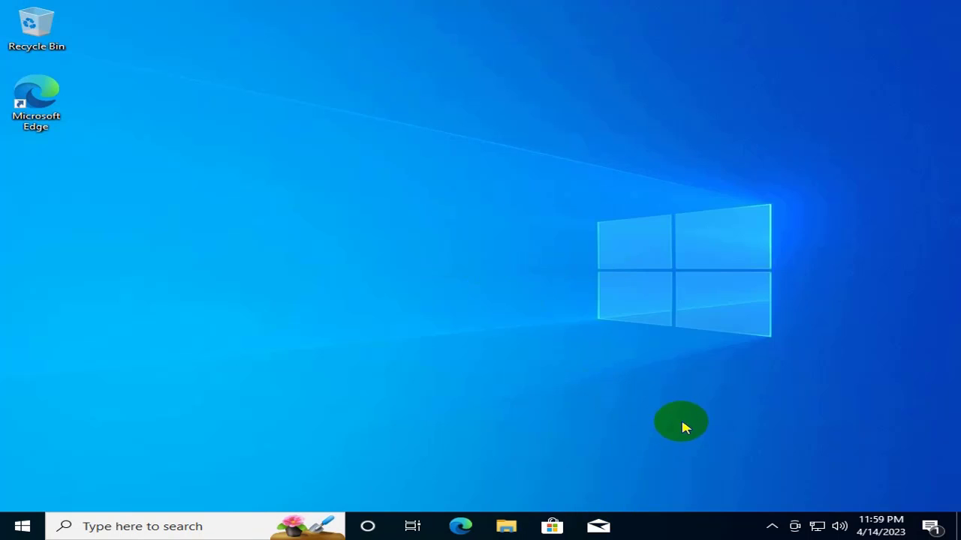
Unpin Mail and Microsoft Store from the taskbar
right_click(603, 528)
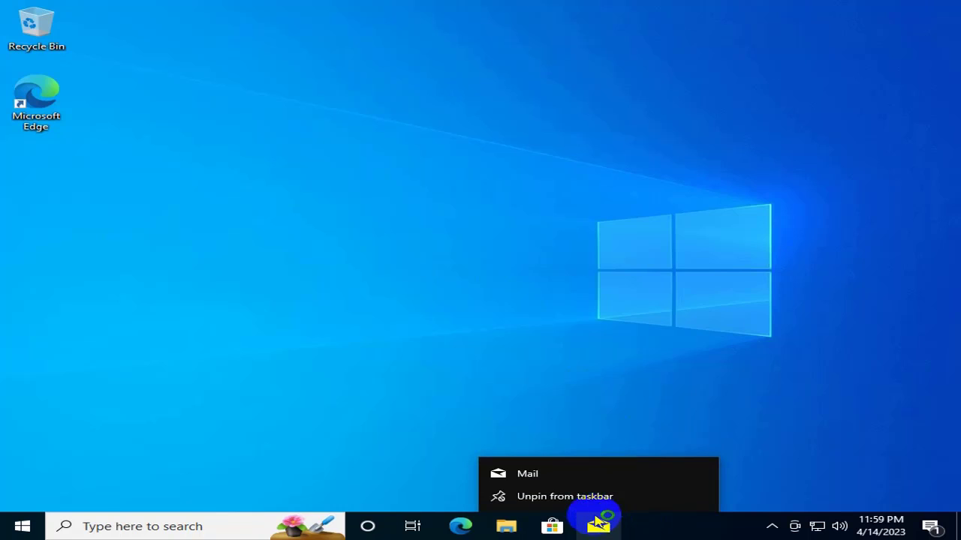
click(579, 498)
right_click(552, 528)
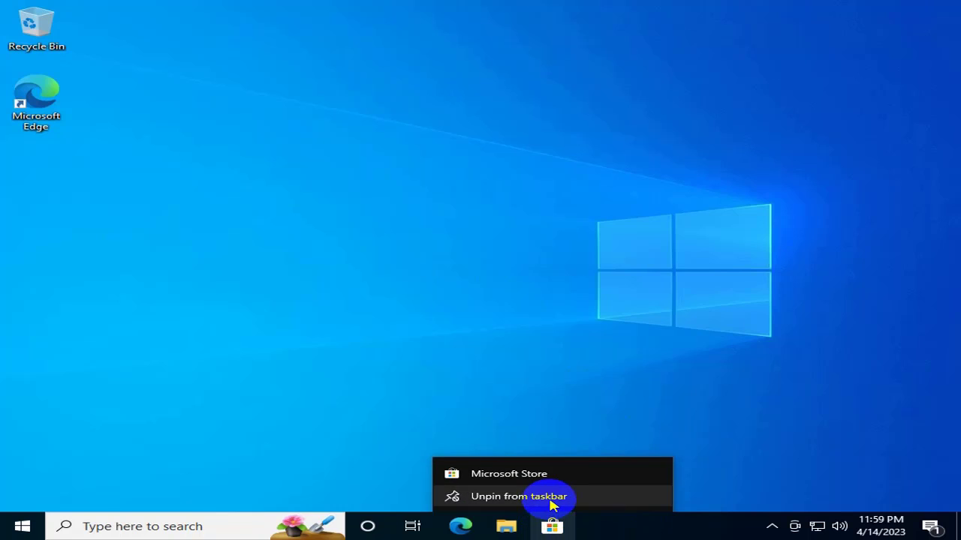
click(551, 497)
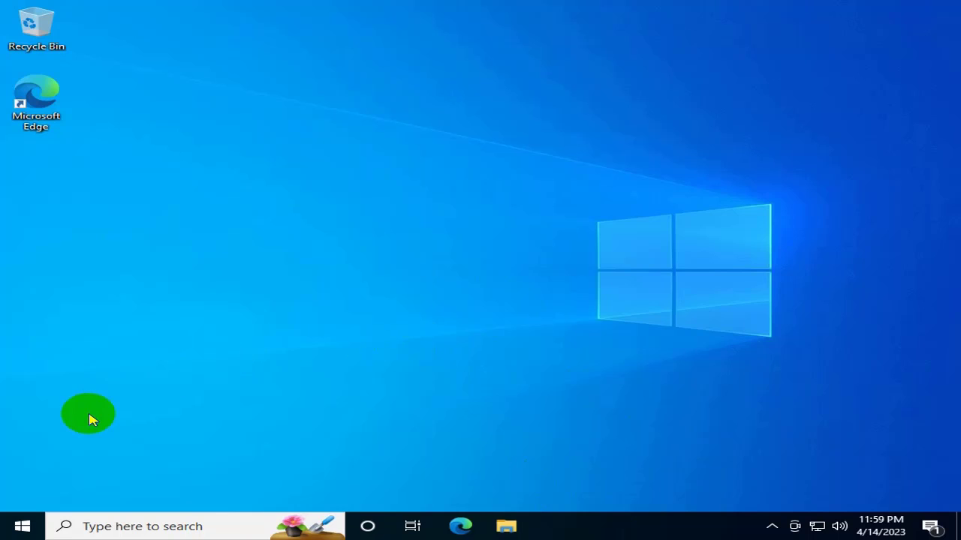
Start a check for new updates in the Windows Update settings and minimize the Settings window
click(25, 528)
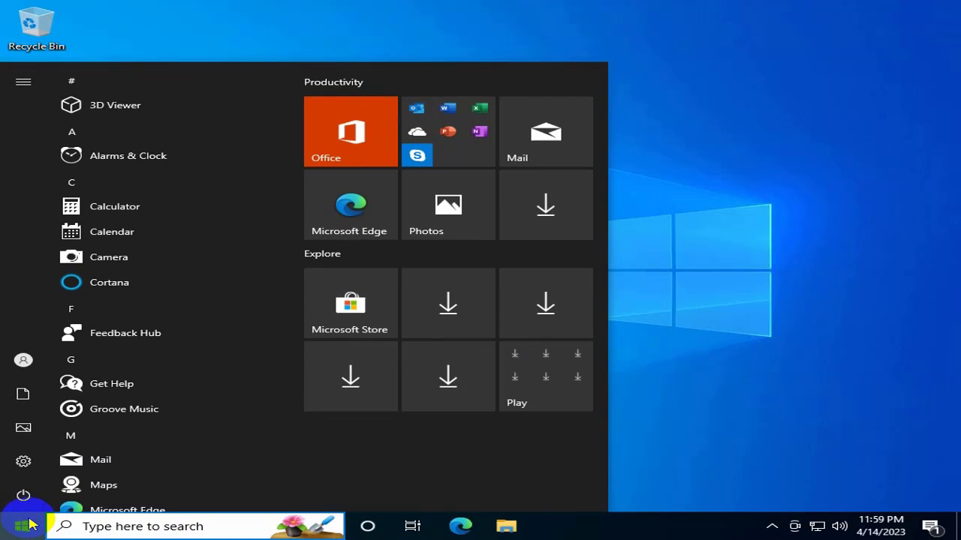
click(32, 471)
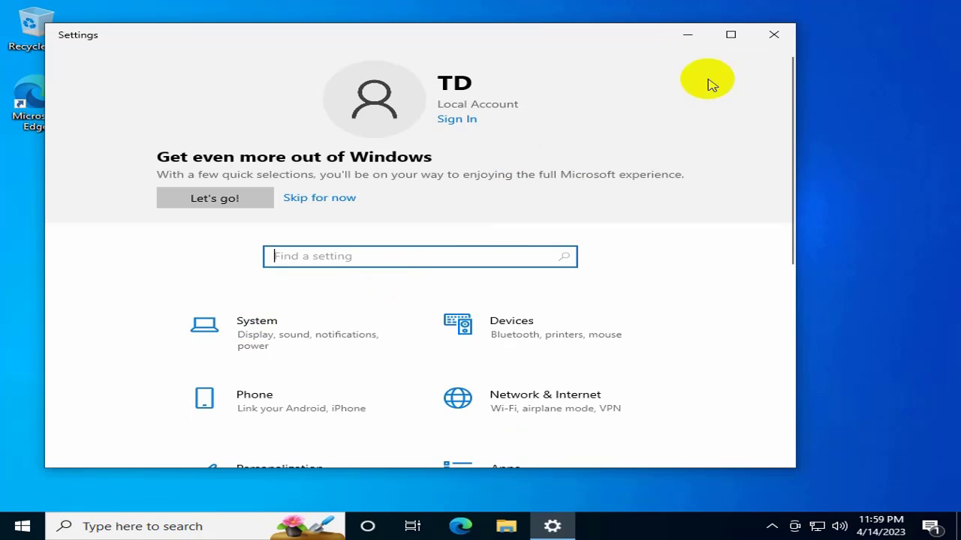
click(730, 35)
scroll(660, 148, down, 3)
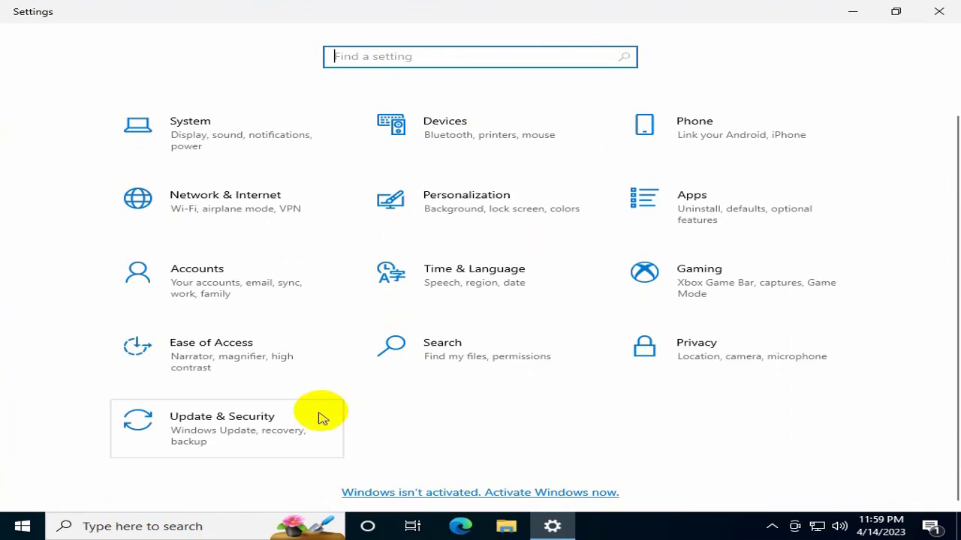
click(268, 431)
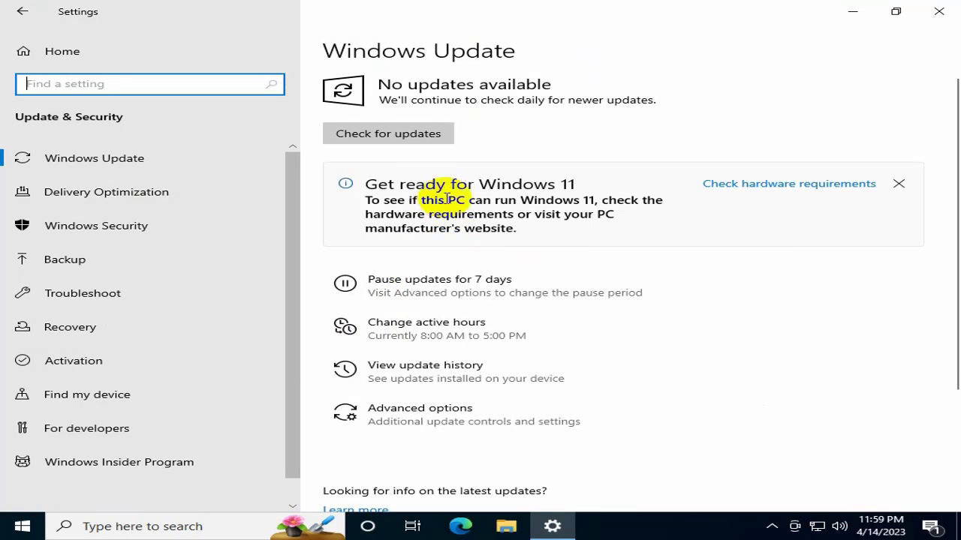
click(413, 138)
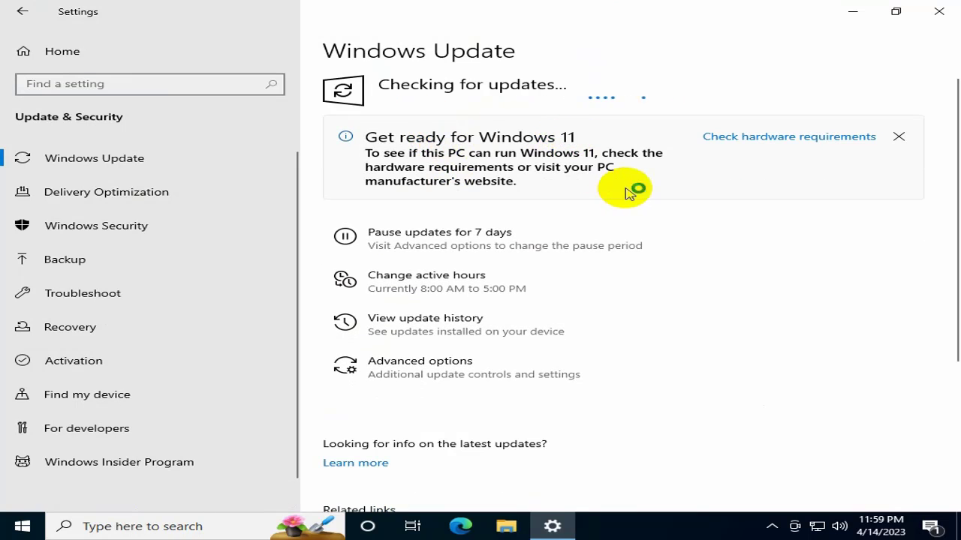
click(853, 11)
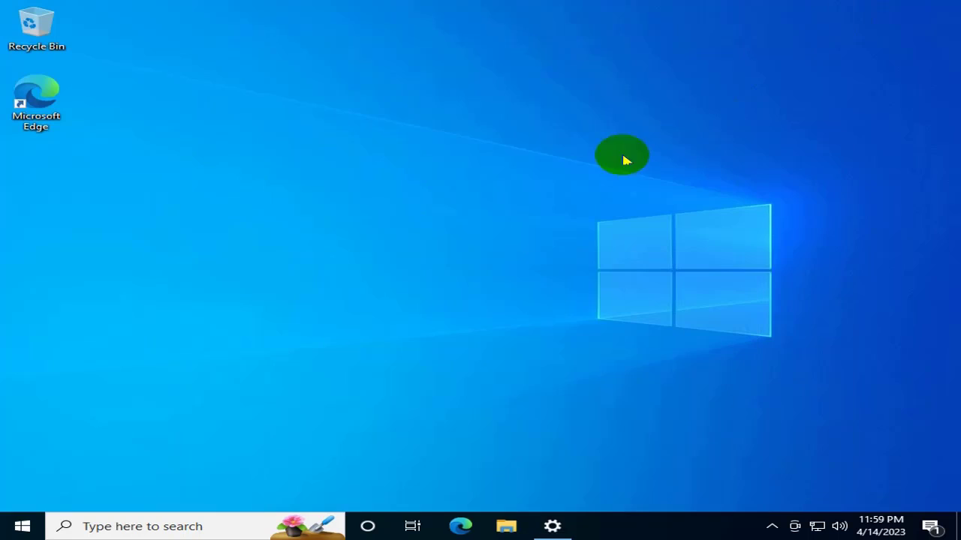
Review the device and Windows specifications in This PC's properties, and close the Settings and File Explorer windows
click(505, 525)
right_click(175, 285)
click(232, 467)
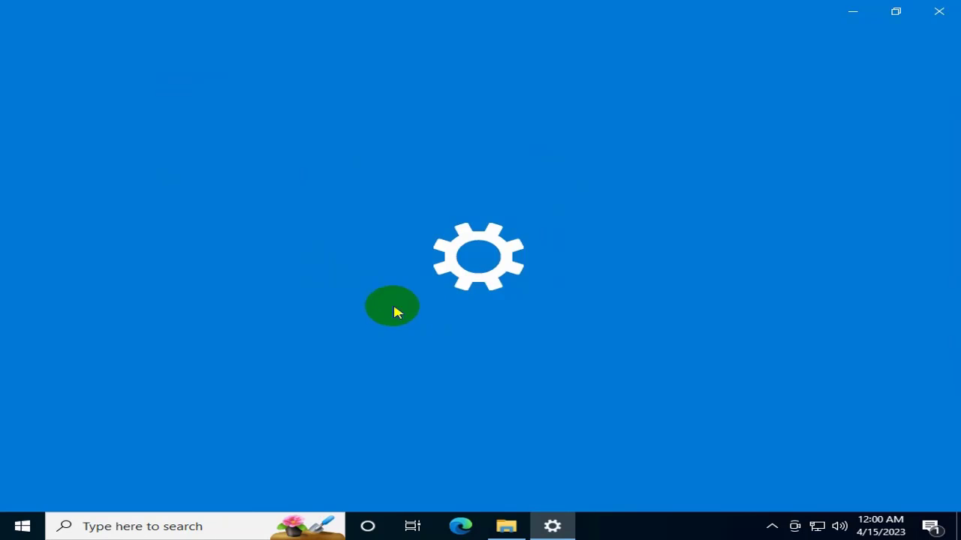
scroll(489, 286, down, 3)
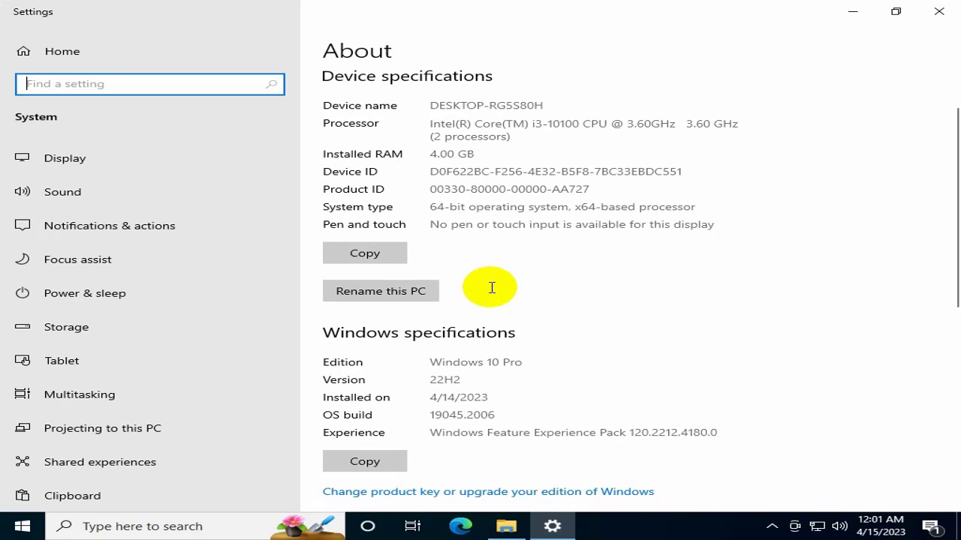
scroll(496, 293, up, 3)
click(934, 18)
click(835, 63)
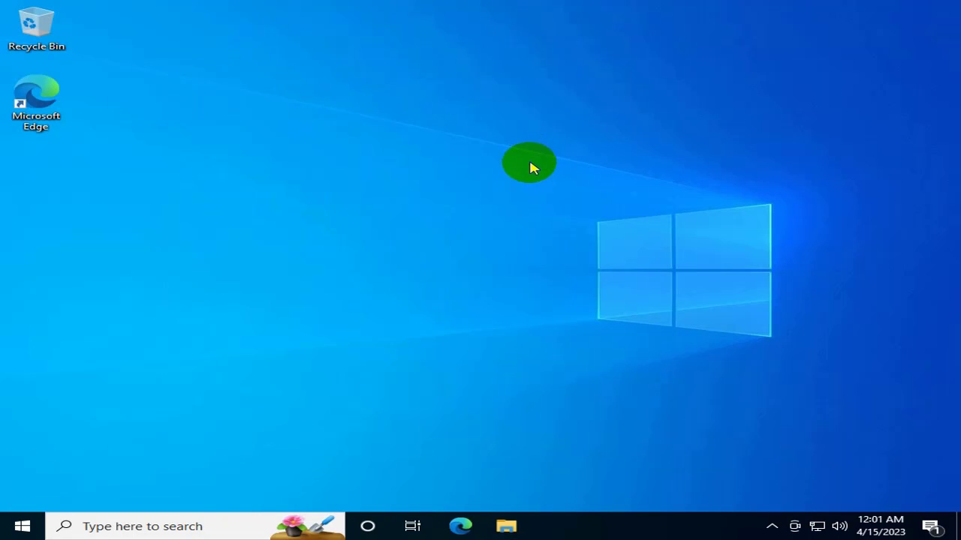